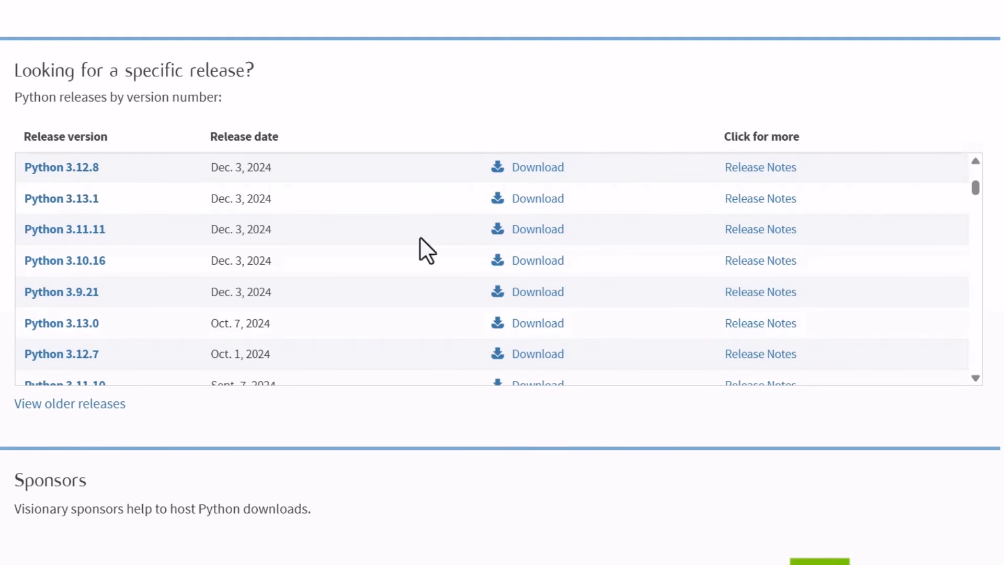
# Step: Open the Python 3.13.6 release page and download its recommended 64-bit Windows installer
pyautogui.moveTo(978, 193); pyautogui.dragTo(974, 171)
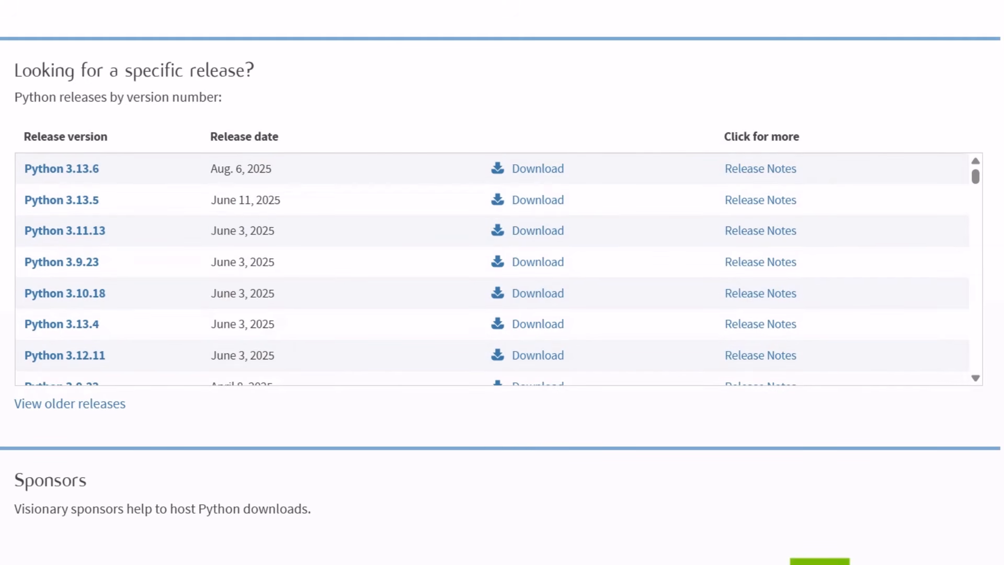
pyautogui.click(50, 169)
pyautogui.scroll(-8, 52, 261)
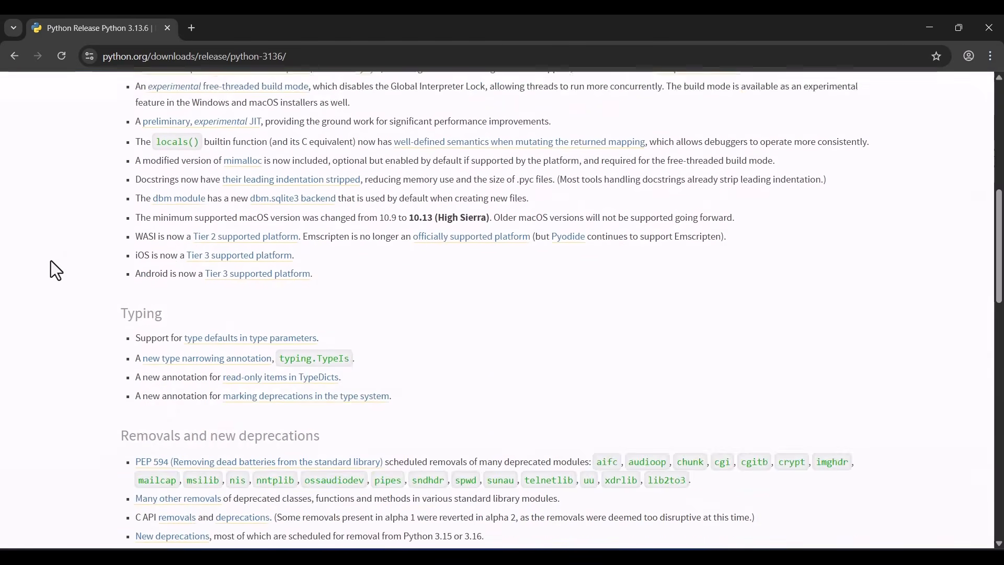
pyautogui.scroll(-14, 51, 261)
pyautogui.scroll(1, 51, 272)
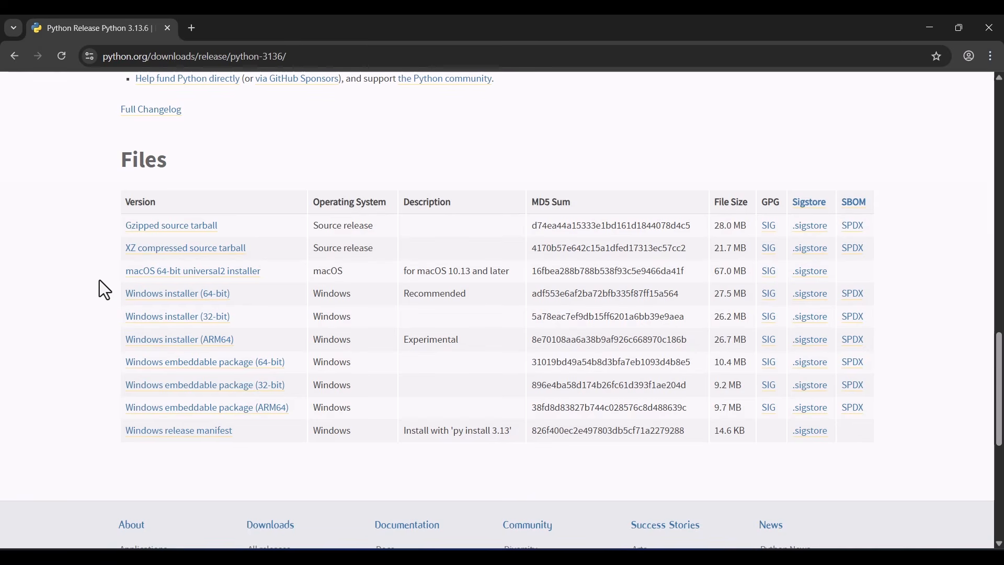
pyautogui.click(216, 299)
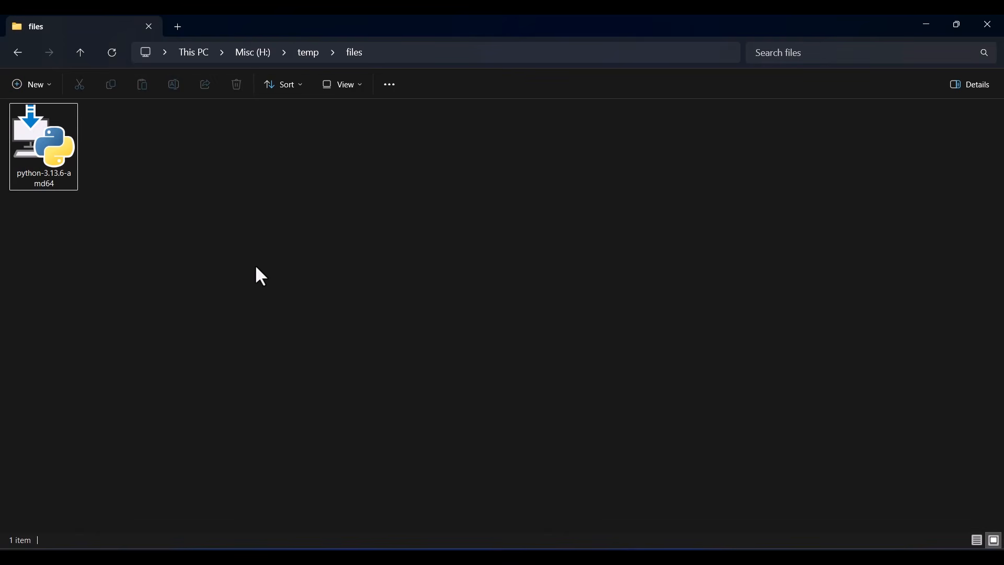
# Step: Run the downloaded python-3.13.6-amd64 installer from the files folder as administrator
pyautogui.click(63, 153)
pyautogui.rightClick(63, 153)
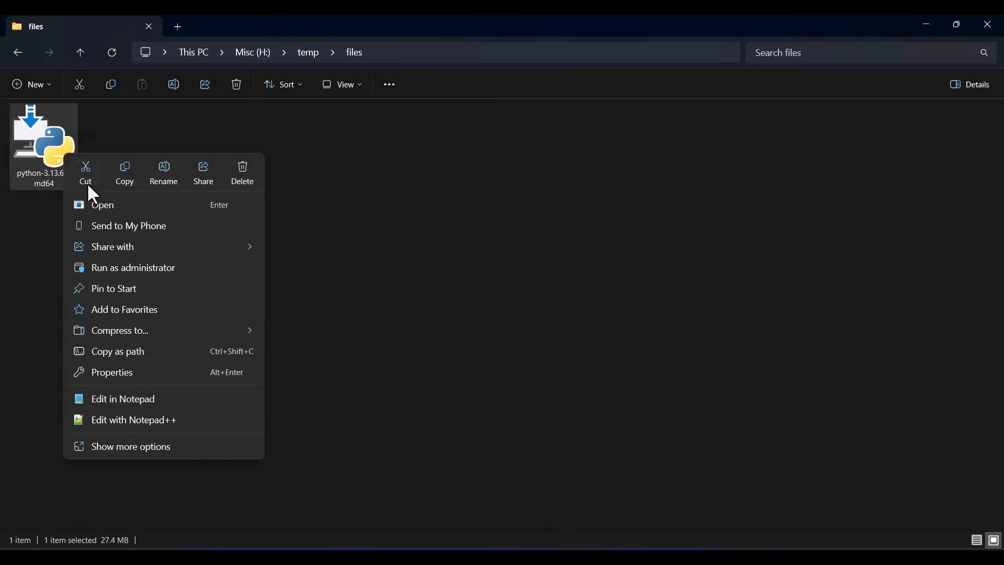
pyautogui.click(112, 269)
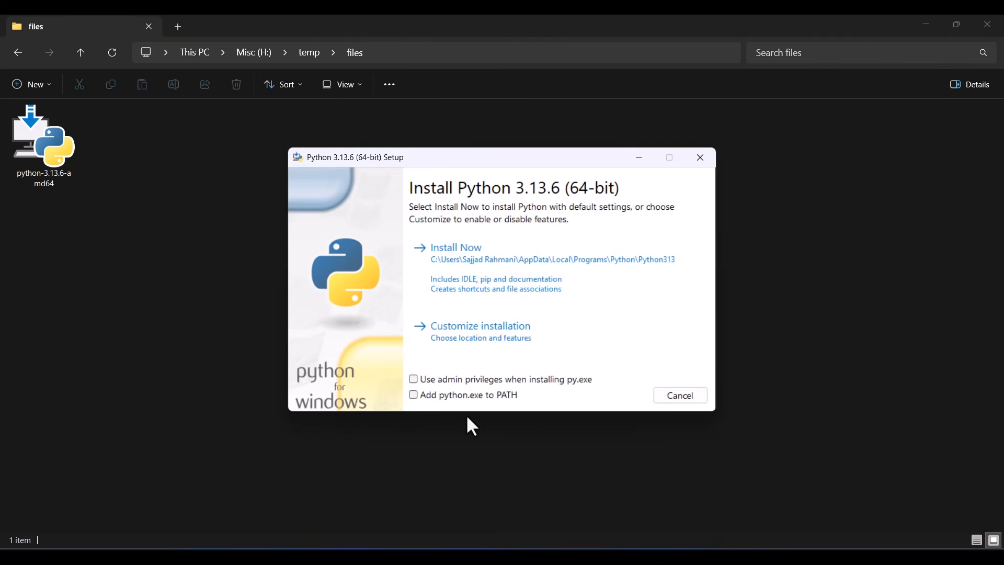
# Step: Enable adding python.exe to PATH and continue with a customized installation, keeping all preselected optional features
pyautogui.click(429, 399)
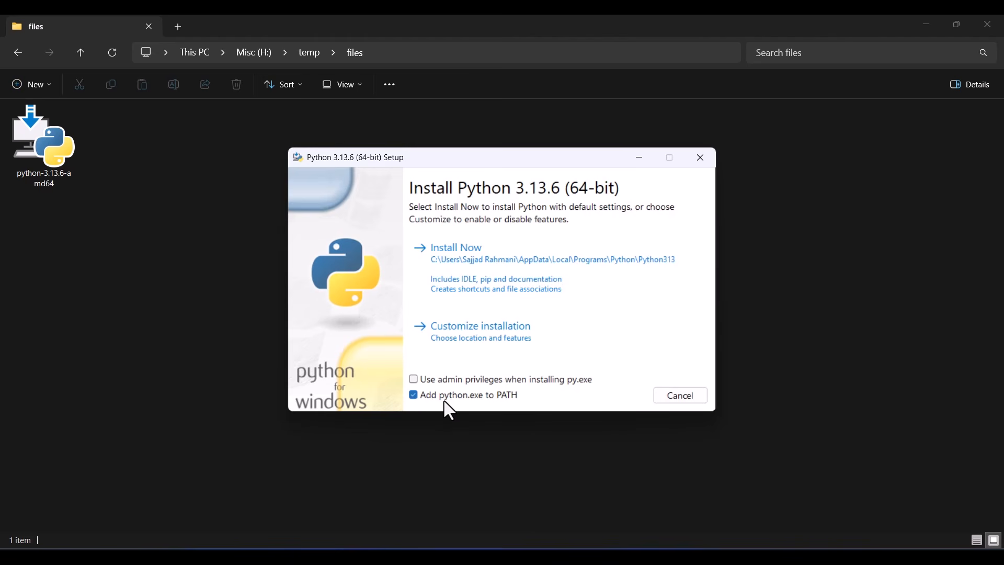
pyautogui.click(478, 340)
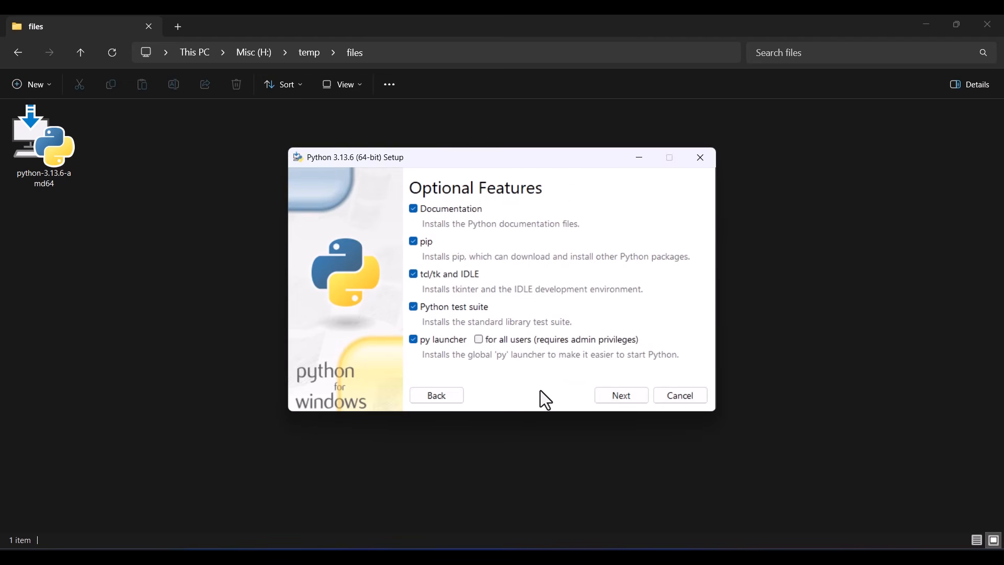
pyautogui.click(619, 399)
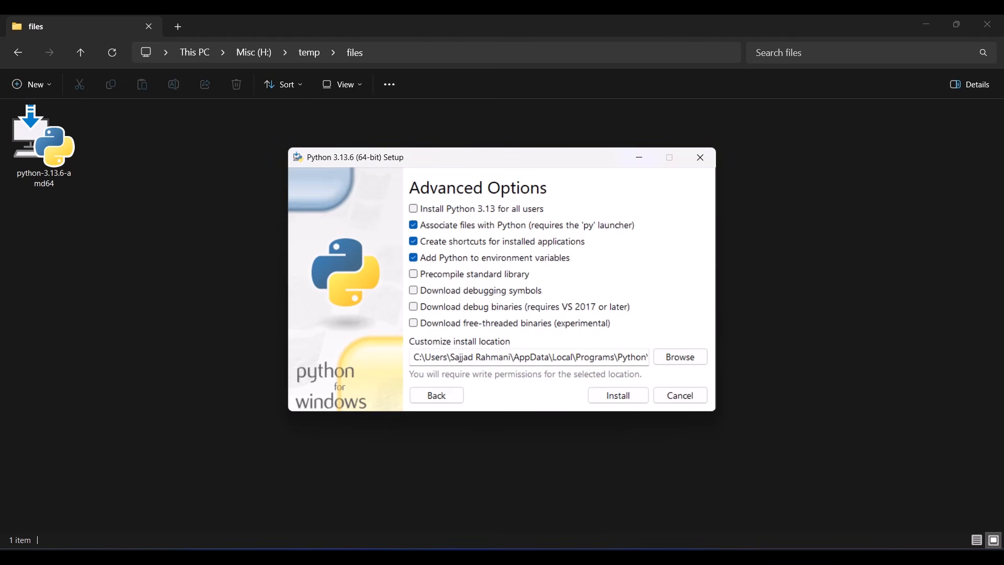
# Step: In File Explorer, go to the personal user profile folder inside Users on Local Disk (C:)
pyautogui.press('super+e')
pyautogui.click(634, 125)
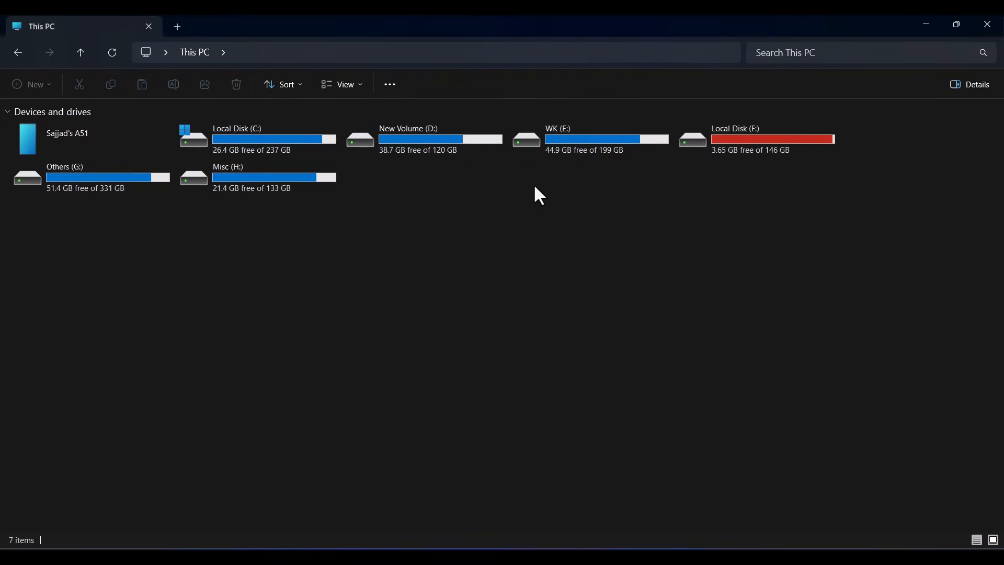
pyautogui.doubleClick(246, 138)
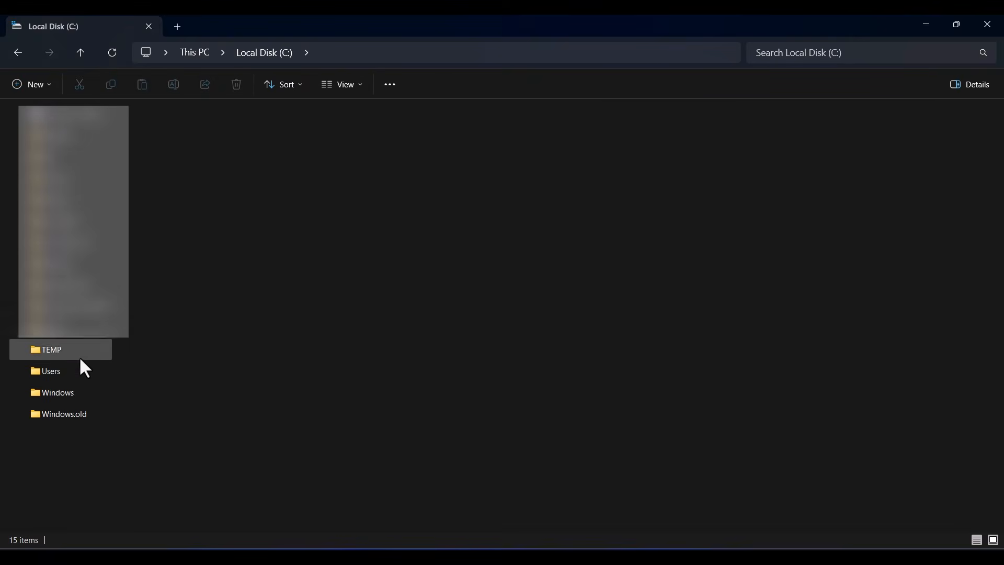
pyautogui.doubleClick(57, 372)
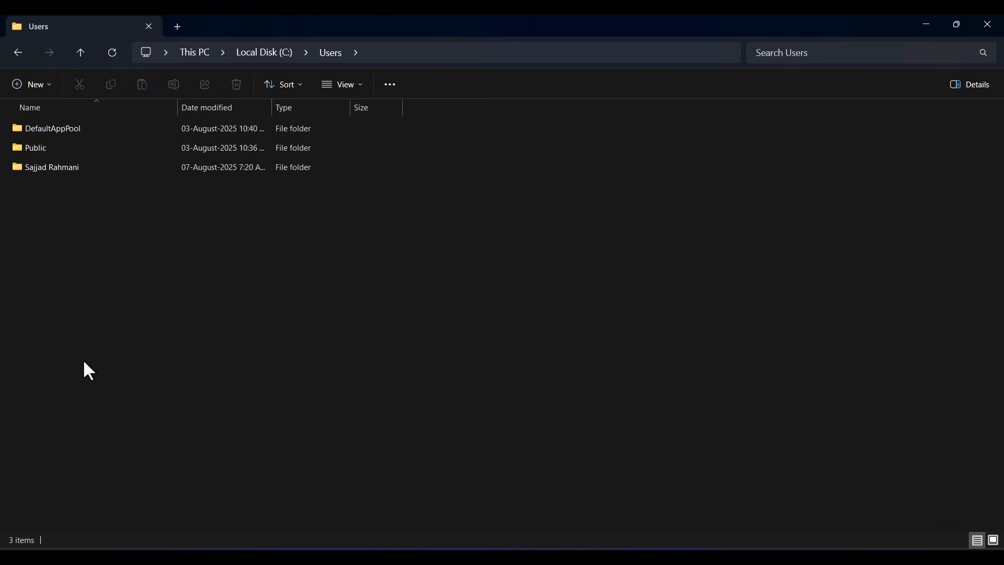
pyautogui.doubleClick(53, 171)
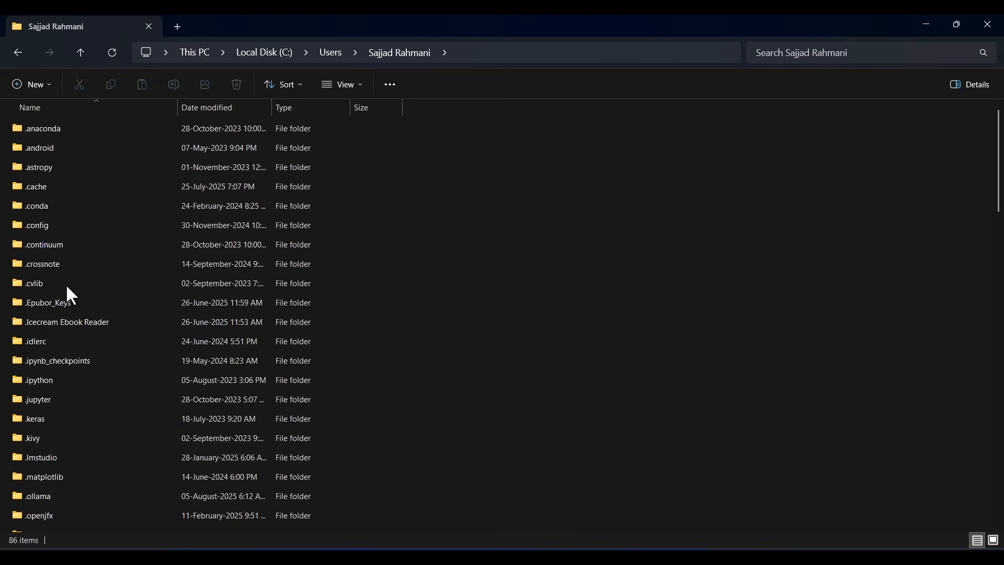
# Step: Create a folder named Python in the user profile folder and open it
pyautogui.click(32, 85)
pyautogui.click(41, 118)
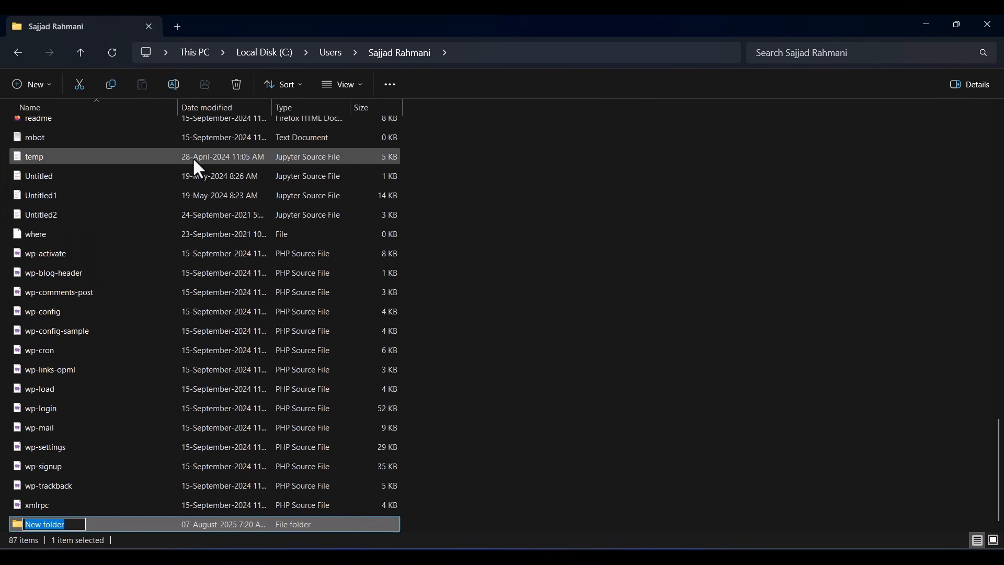
pyautogui.write('Python')
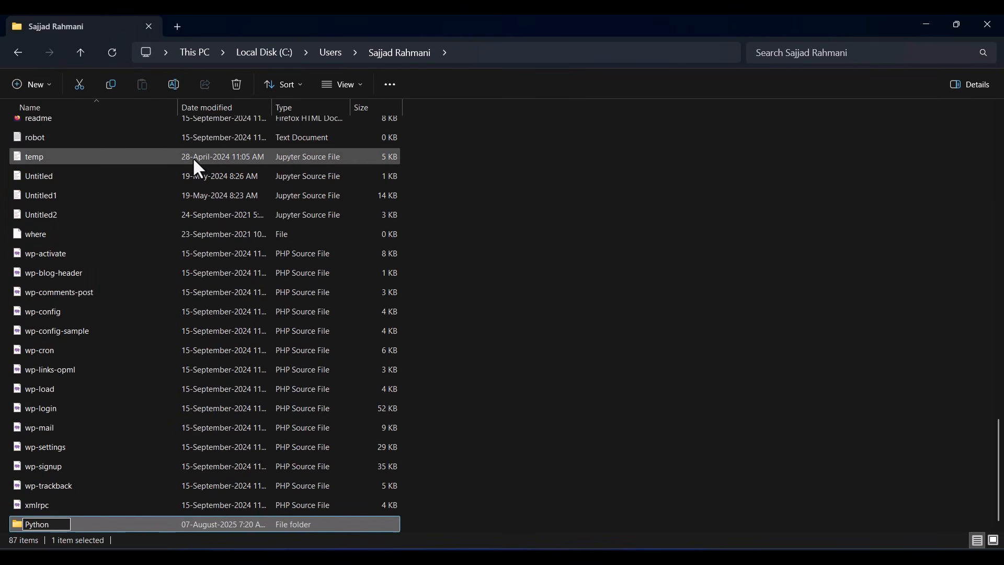
pyautogui.press('Return')
pyautogui.press('Return')
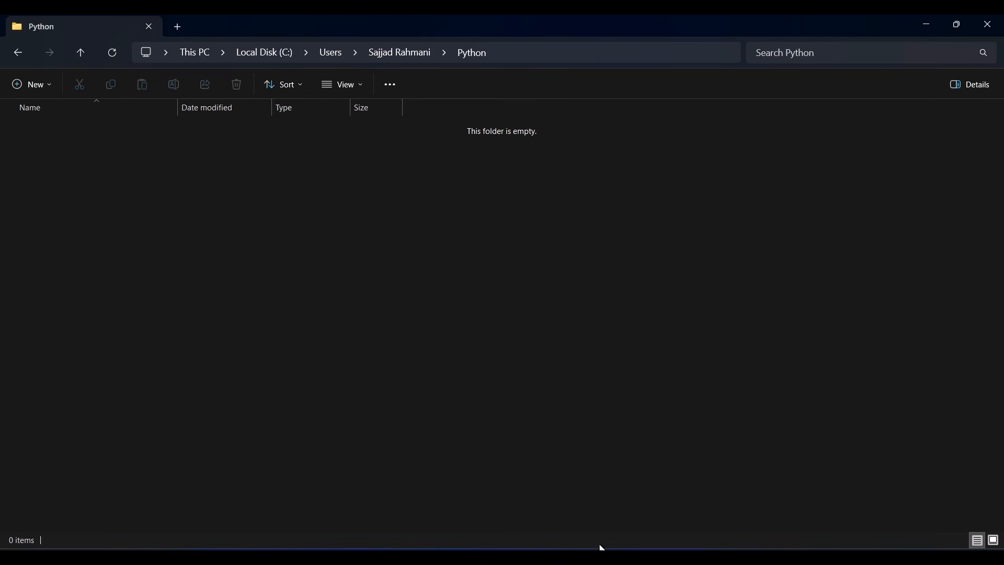
# Step: Check the exact Python release name on the download page in the browser, then return to File Explorer
pyautogui.hotkey('alt', 'Tab')
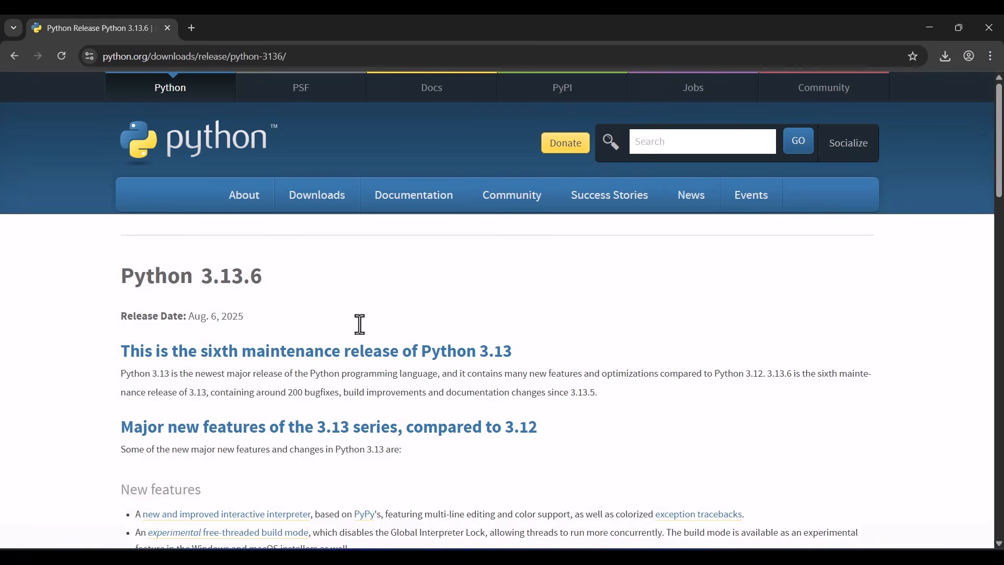
pyautogui.moveTo(271, 284); pyautogui.dragTo(119, 276)
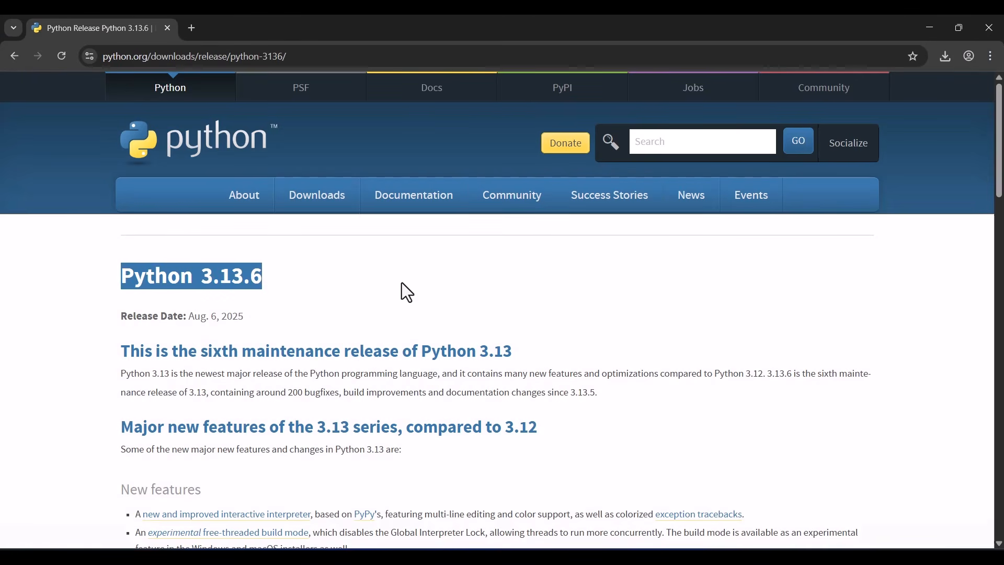
pyautogui.click(407, 292)
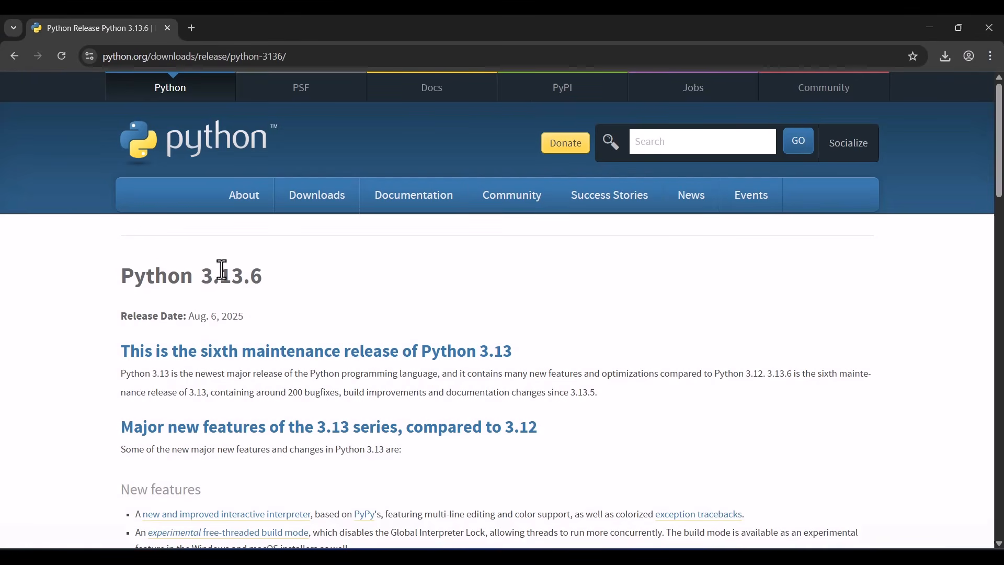
pyautogui.click(923, 36)
# Step: Create a subfolder named Python 3.13.6 inside the Python folder and open it
pyautogui.click(39, 83)
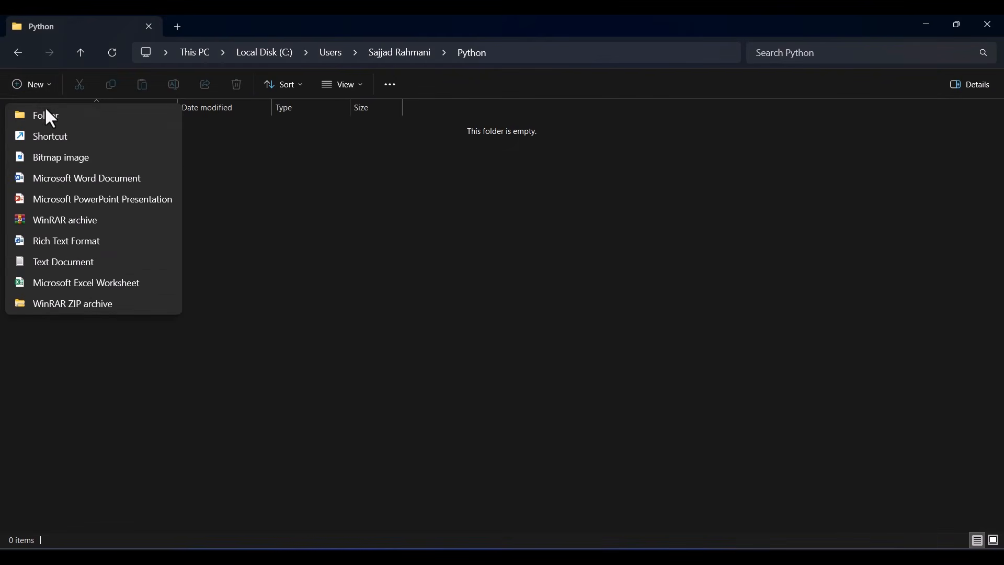
pyautogui.click(46, 110)
pyautogui.write('Python 3.13.6')
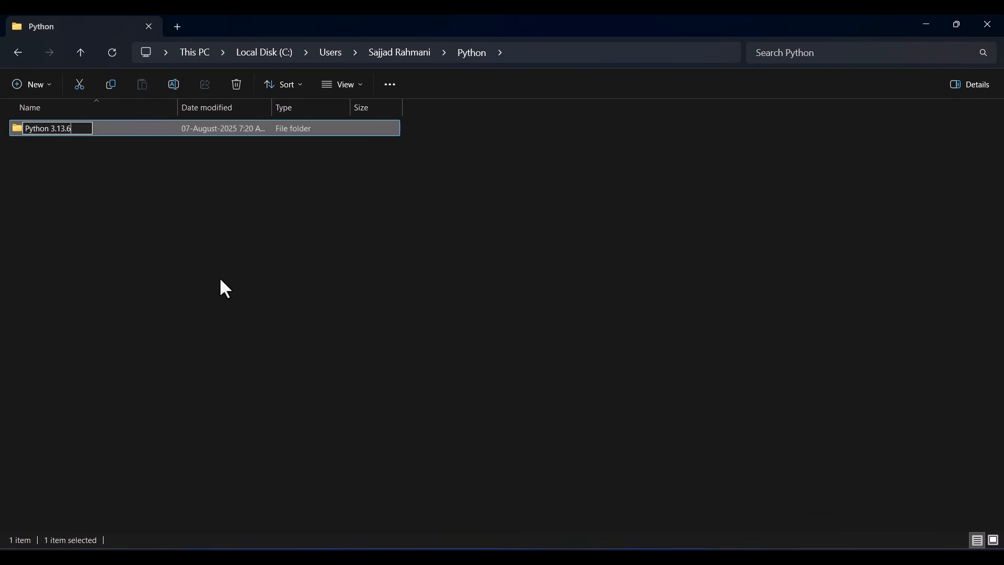
pyautogui.press('Return')
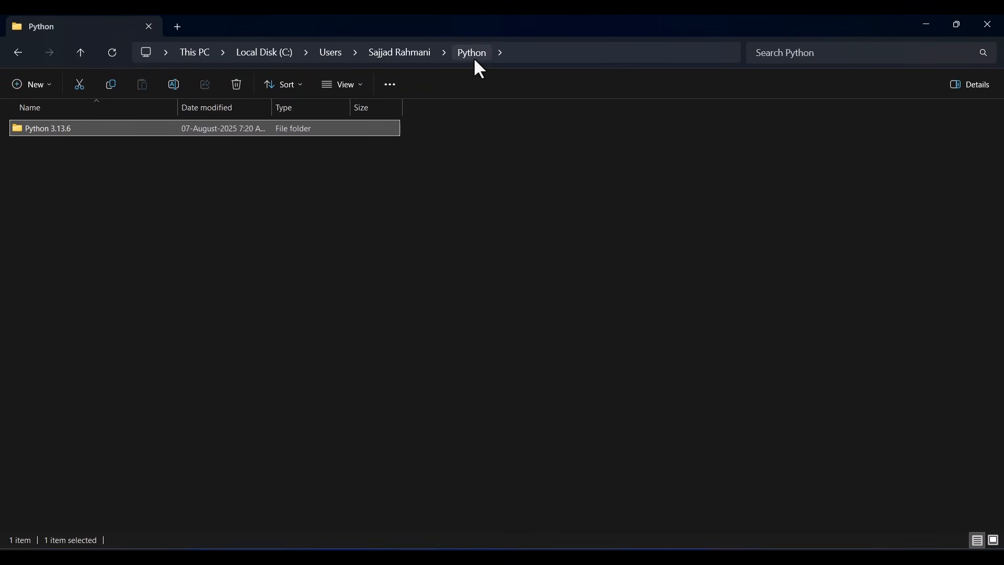
pyautogui.click(100, 171)
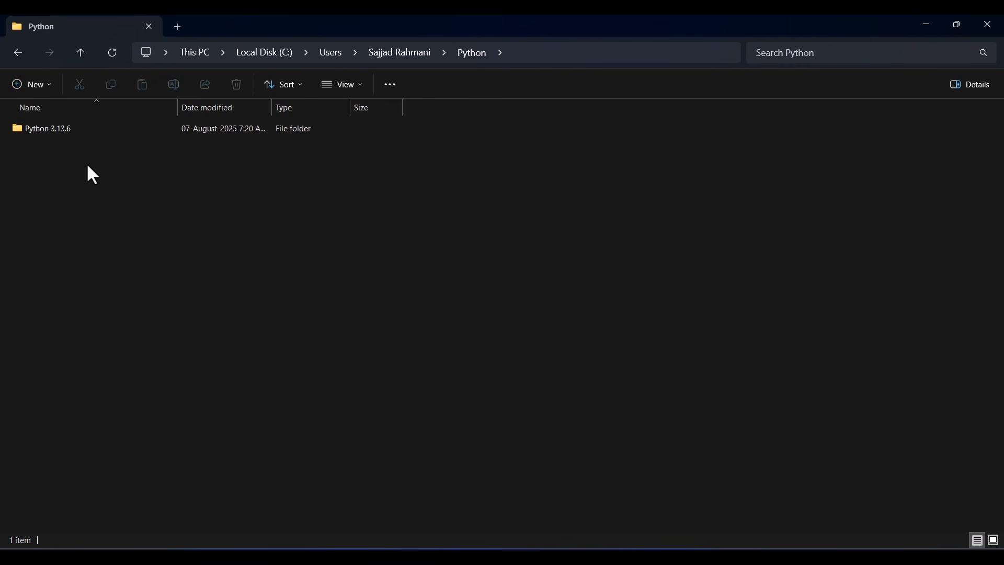
pyautogui.doubleClick(62, 134)
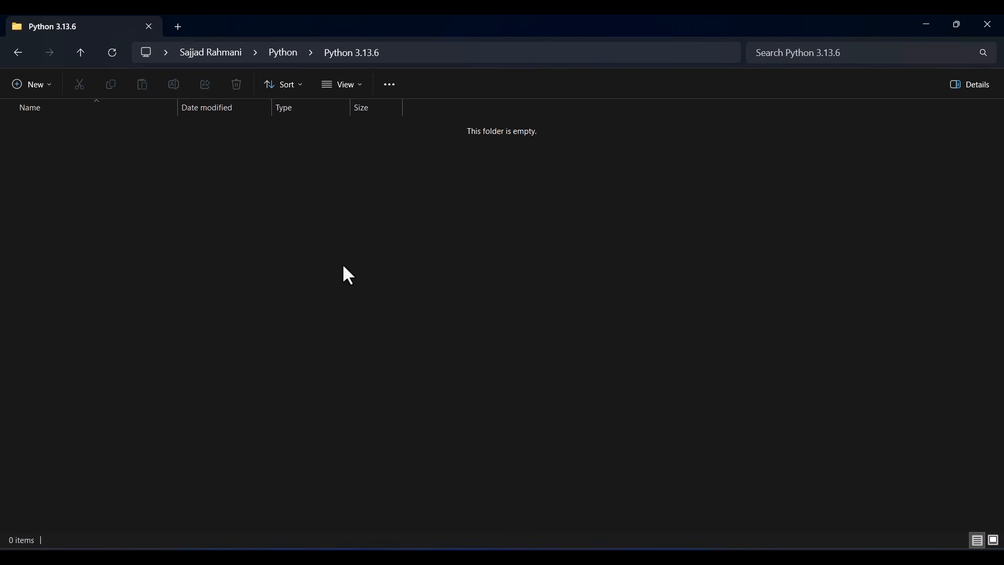
# Step: Copy the full path of the Python 3.13.6 folder
pyautogui.click(469, 51)
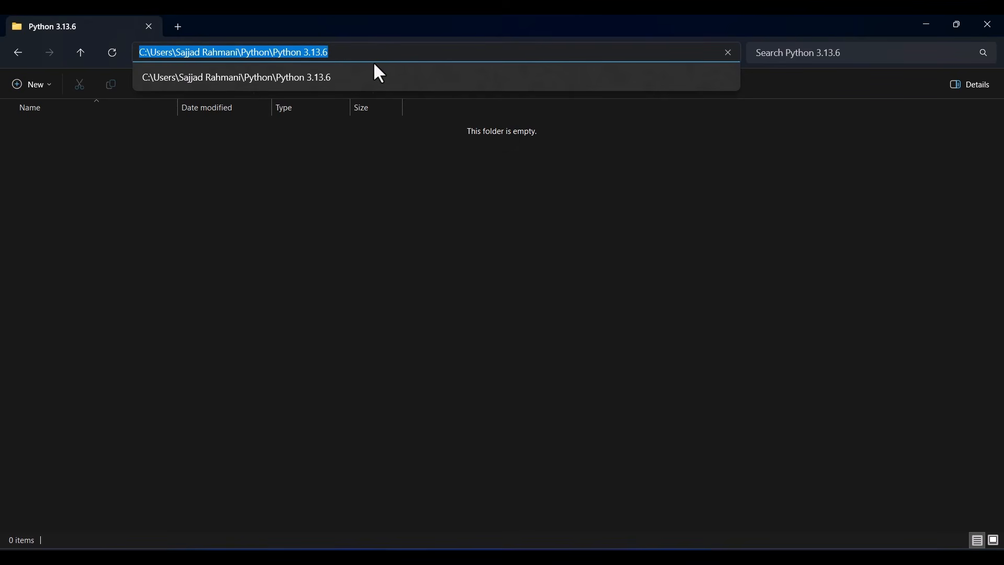
pyautogui.rightClick(321, 54)
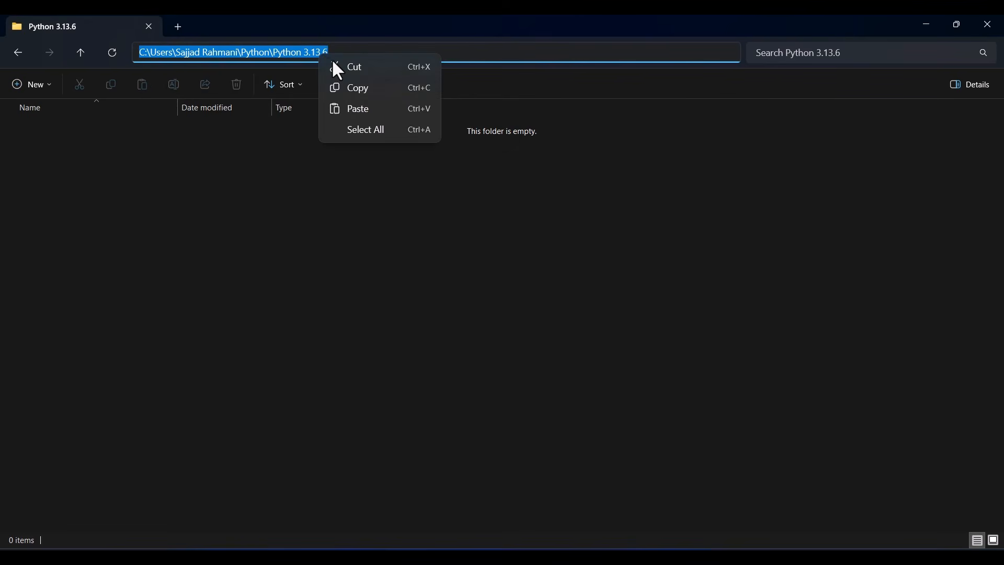
pyautogui.click(357, 89)
pyautogui.press('Escape')
# Step: Switch to the Python setup, replace the install location with the copied Python 3.13.6 folder path, and complete the installation
pyautogui.click(541, 543)
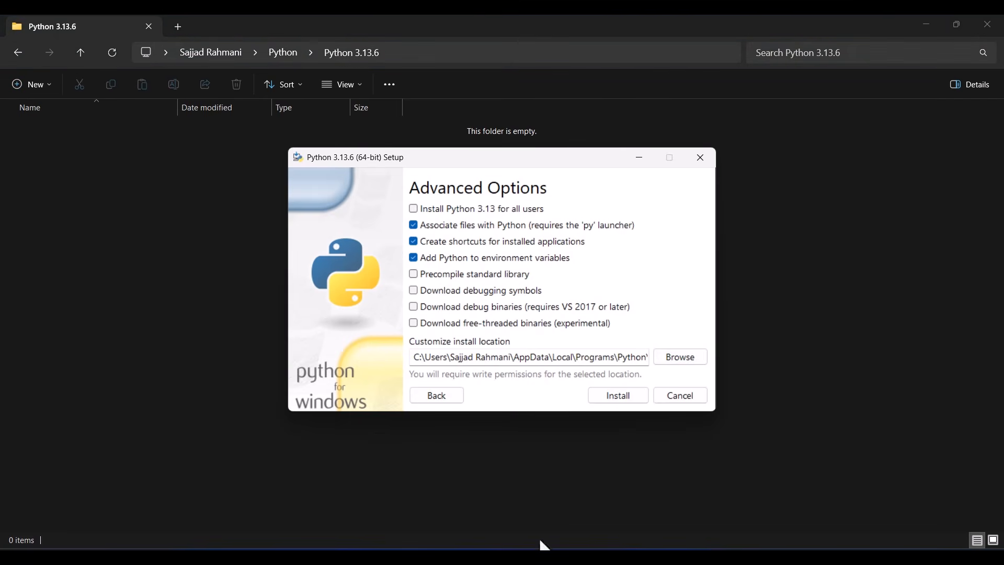
pyautogui.click(507, 357)
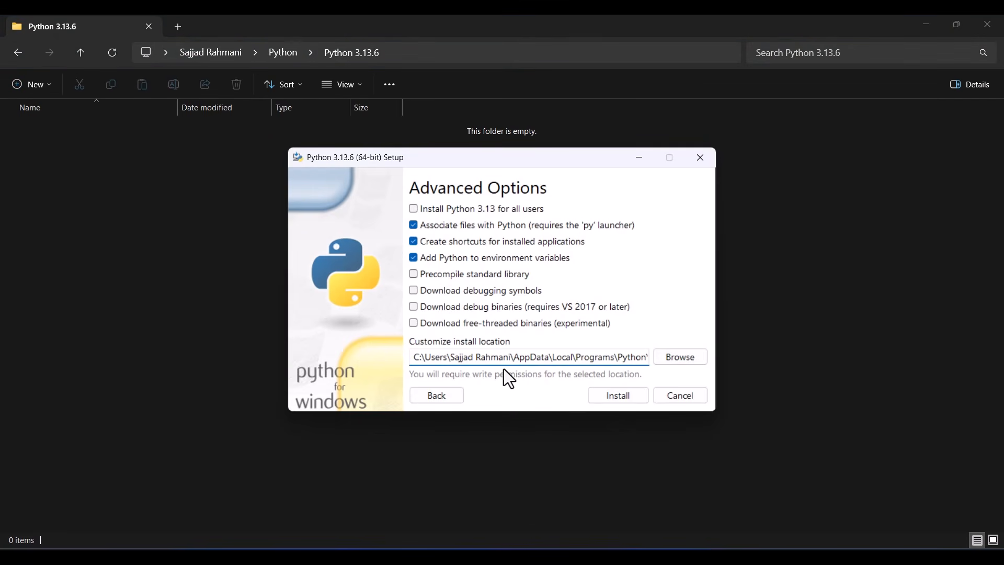
pyautogui.hotkey('ctrl', 'a')
pyautogui.press('BackSpace')
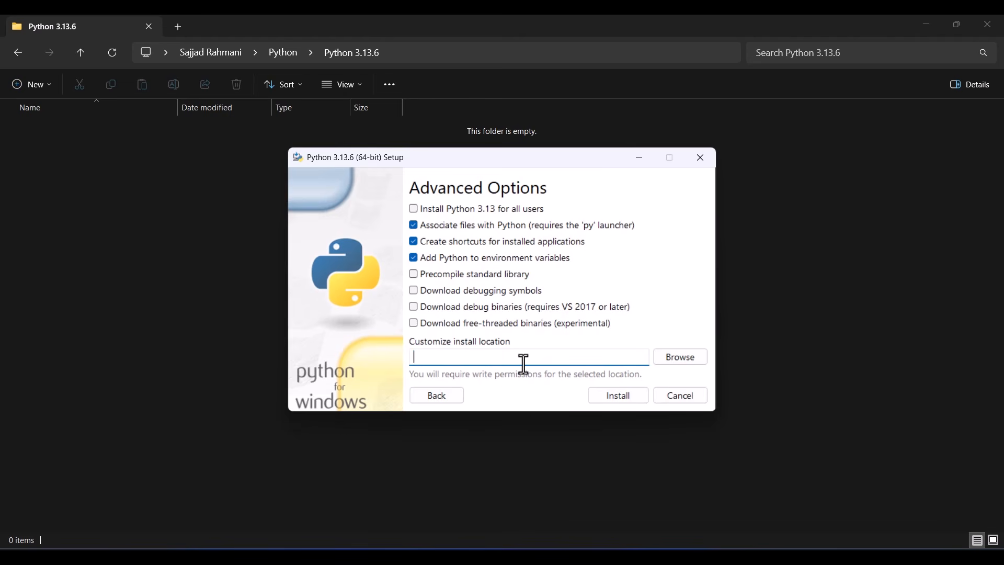
pyautogui.hotkey('ctrl', 'v')
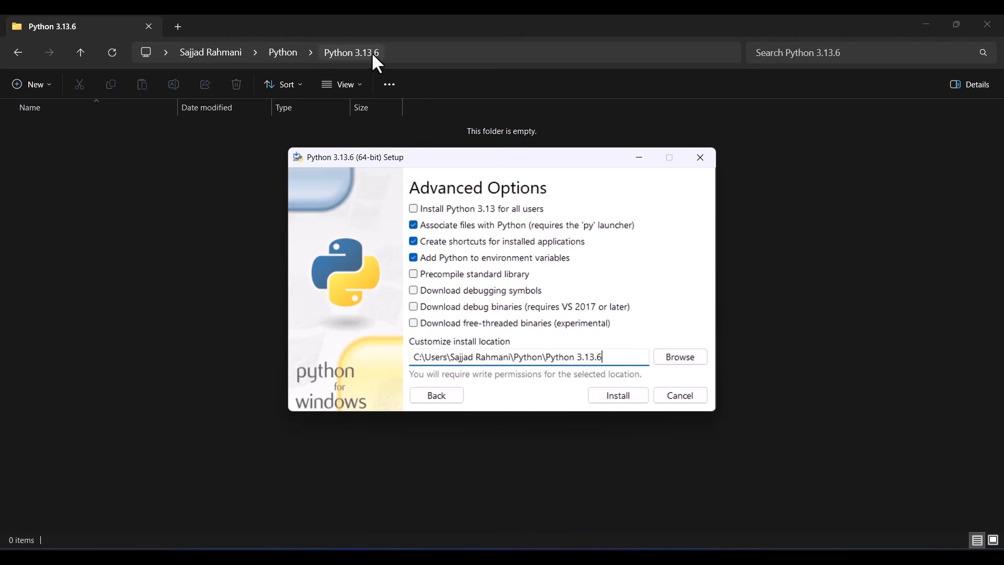
pyautogui.click(622, 400)
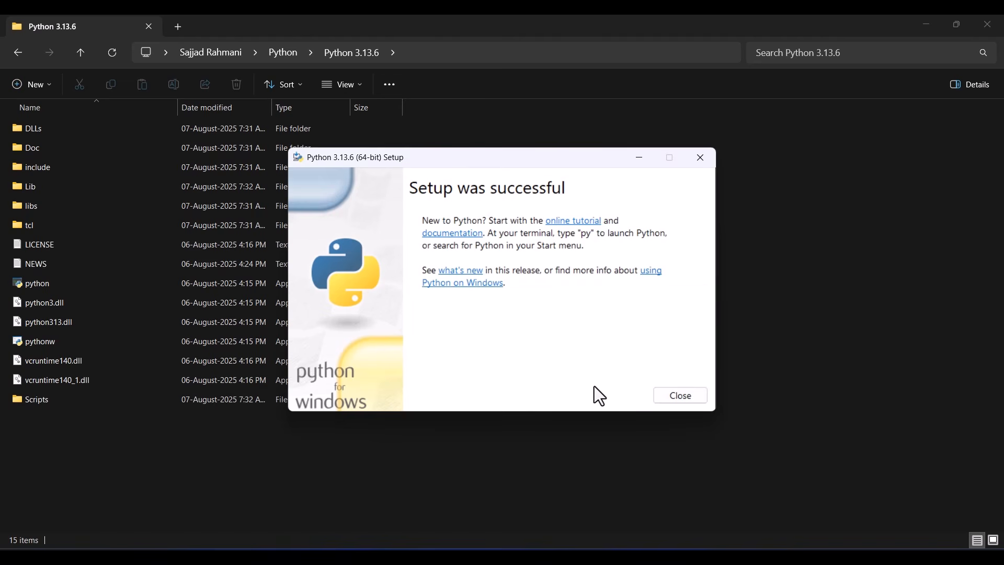
pyautogui.click(680, 396)
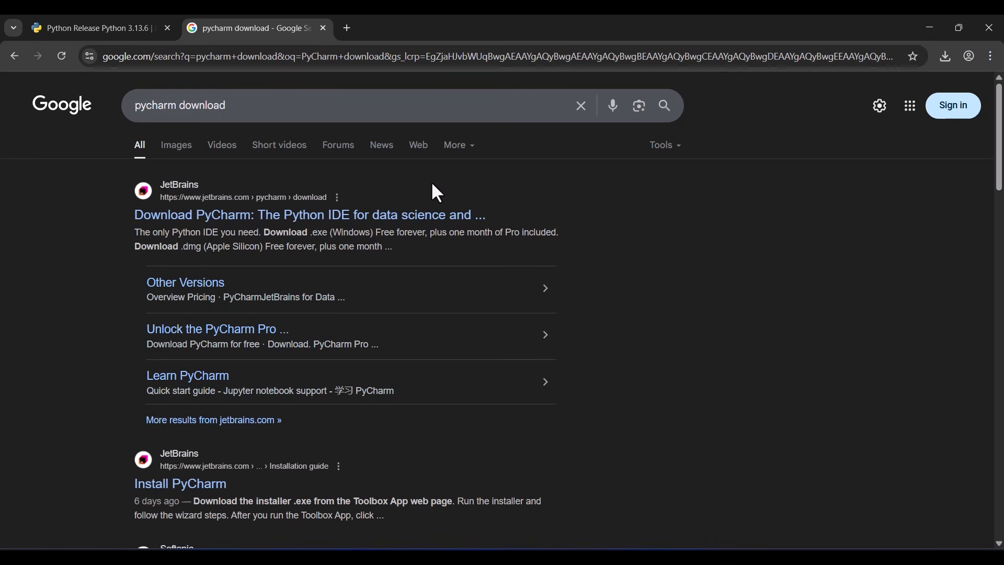
# Step: Open the JetBrains PyCharm download page from the search results and check the available Windows installer types
pyautogui.click(204, 218)
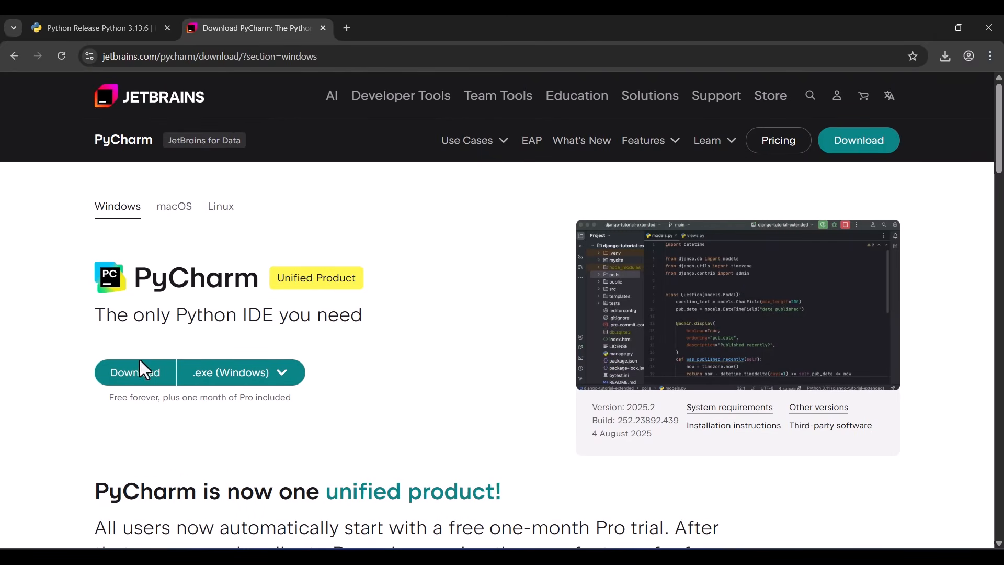
pyautogui.click(285, 372)
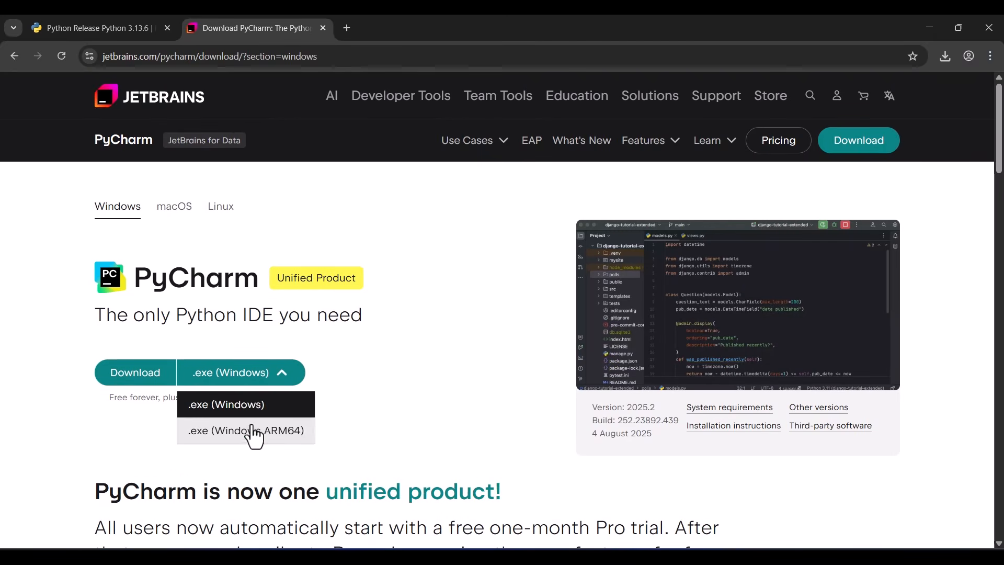
pyautogui.click(269, 381)
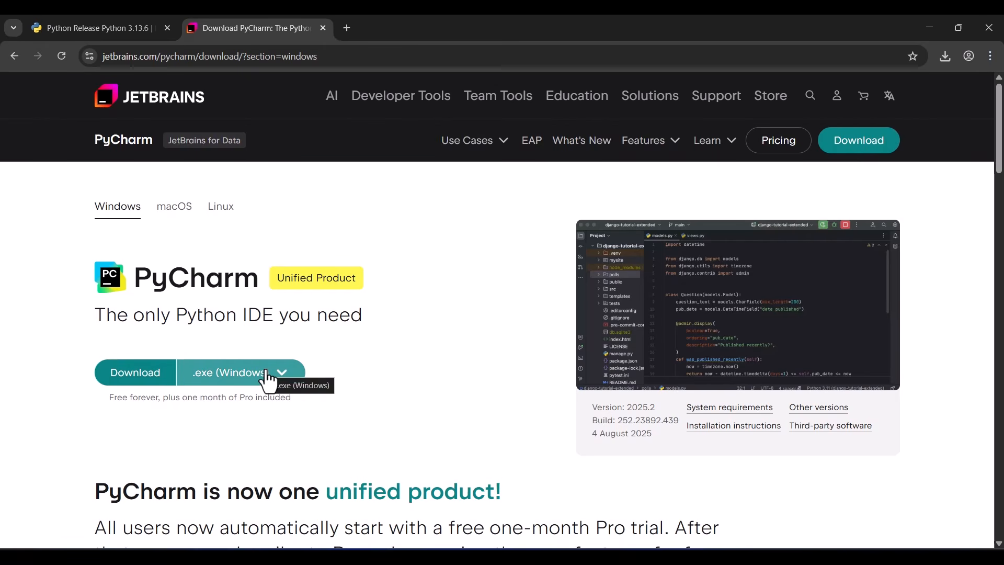
# Step: Download the Windows .exe installer for PyCharm and run the pycharm-2025.2 file as administrator
pyautogui.click(117, 377)
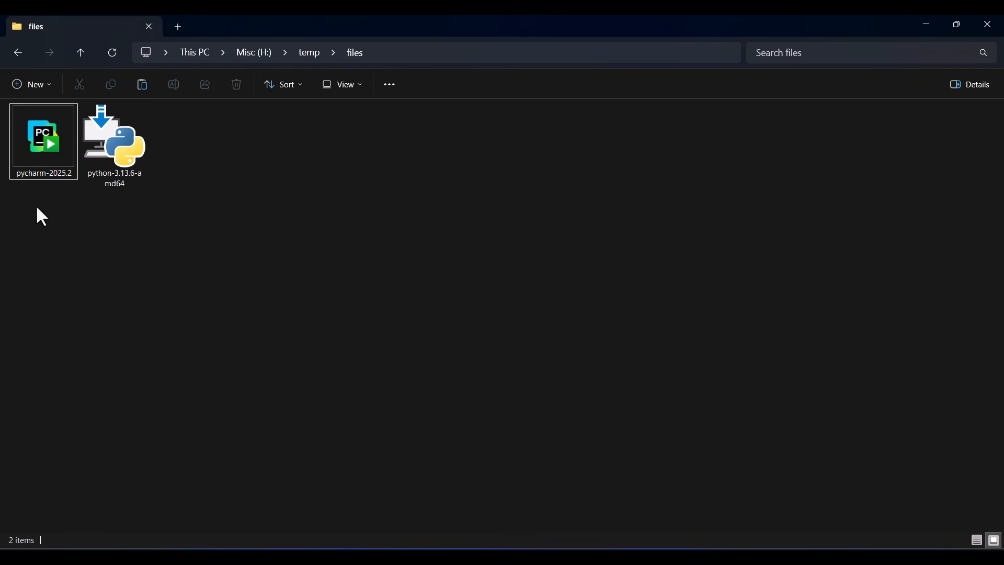
pyautogui.rightClick(36, 164)
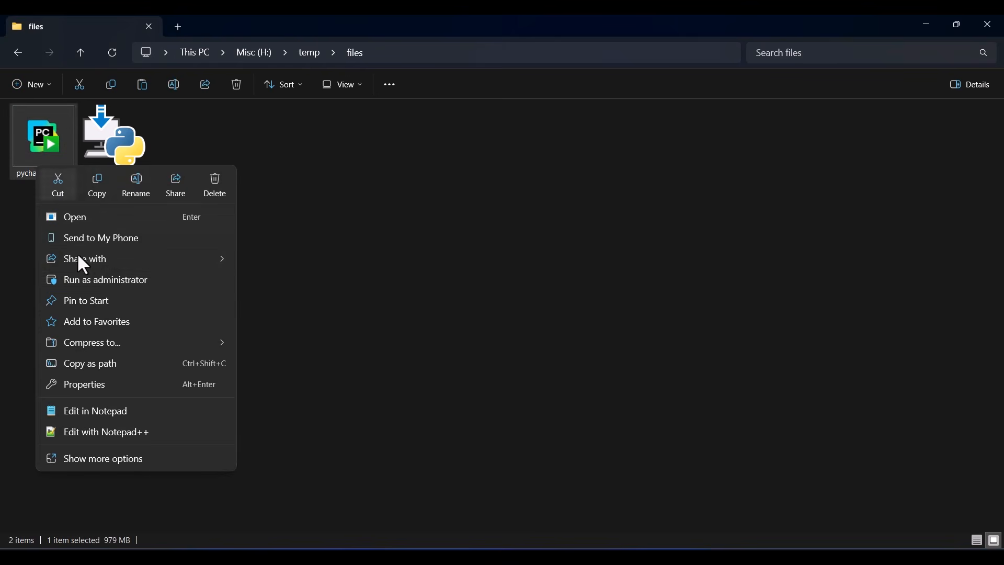
pyautogui.click(85, 280)
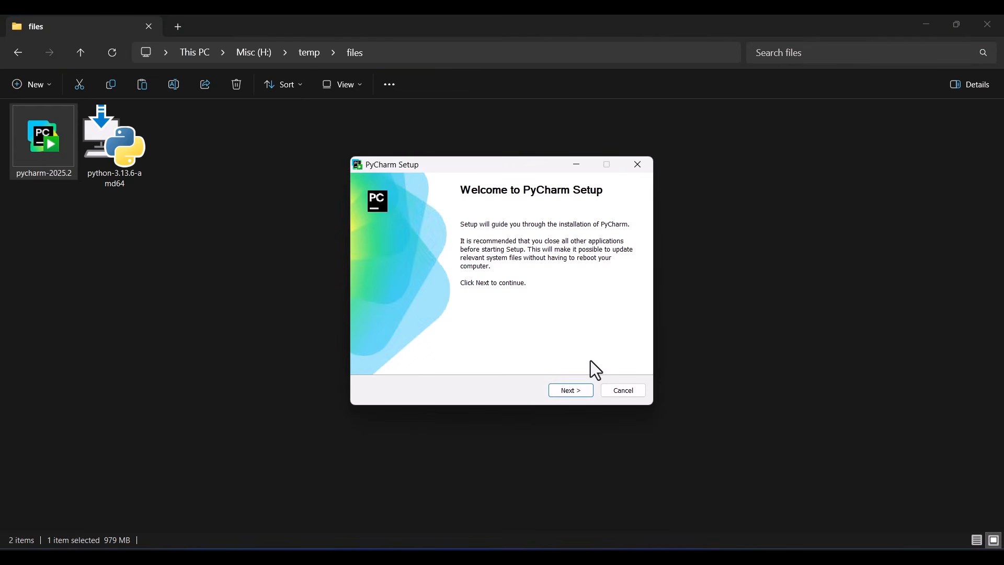
# Step: Install PyCharm with the default destination folder, options and JetBrains Start Menu folder, and finish with Run PyCharm enabled
pyautogui.click(571, 391)
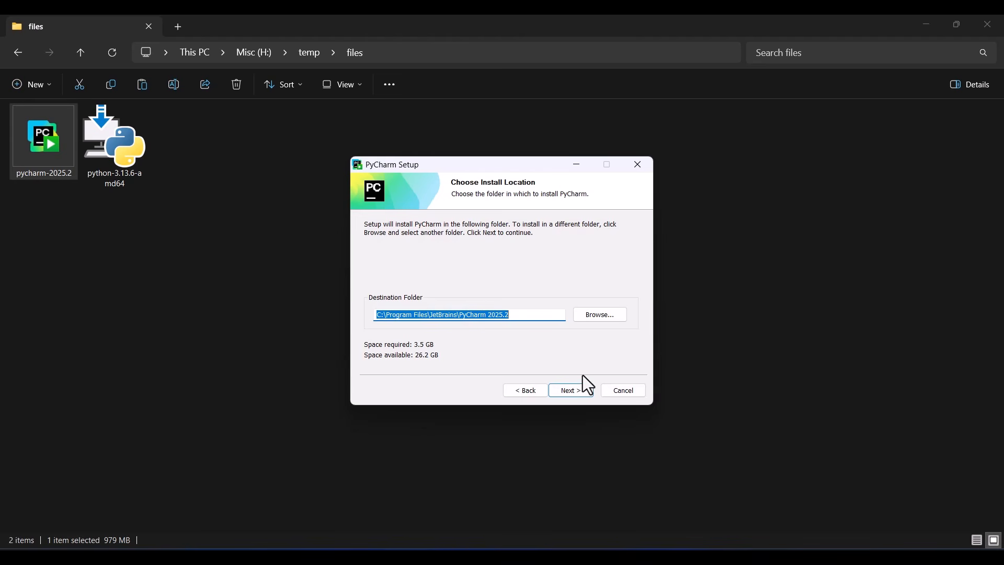
pyautogui.click(576, 391)
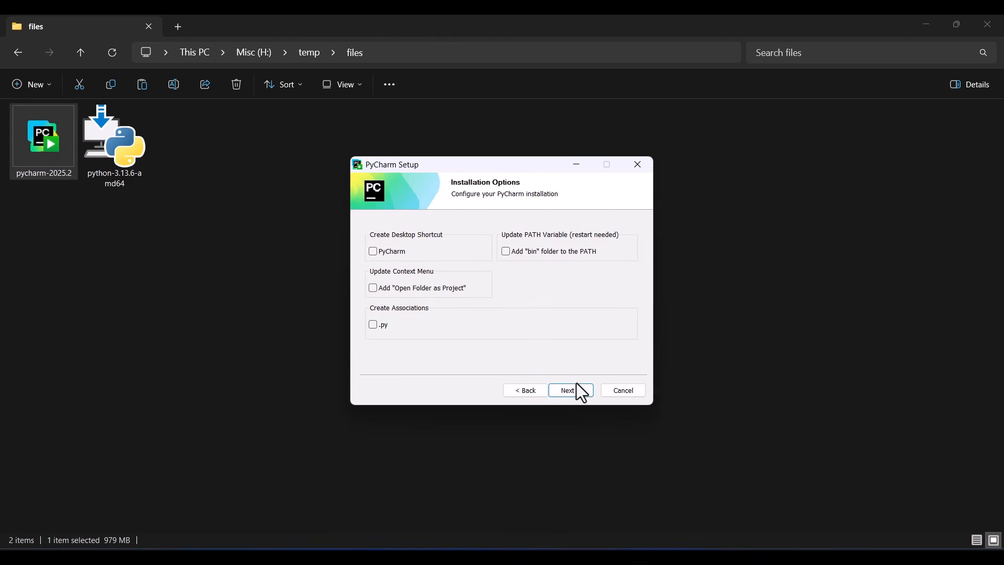
pyautogui.click(576, 387)
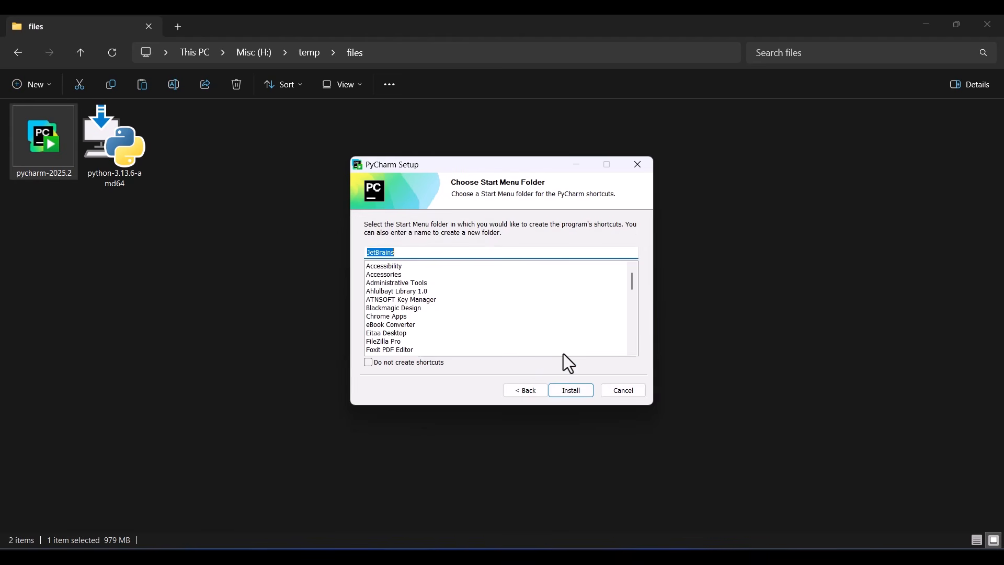
pyautogui.click(572, 393)
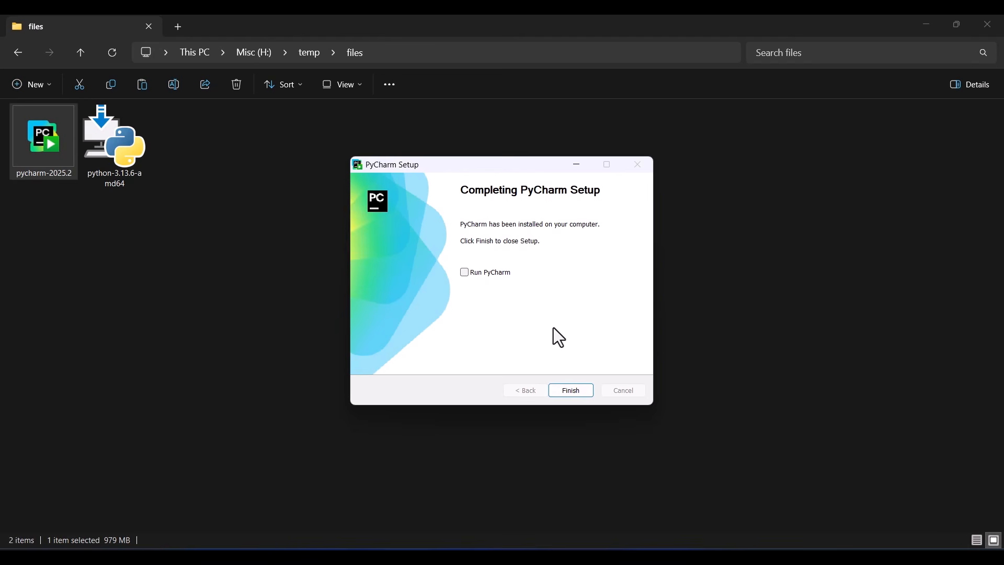
pyautogui.click(470, 273)
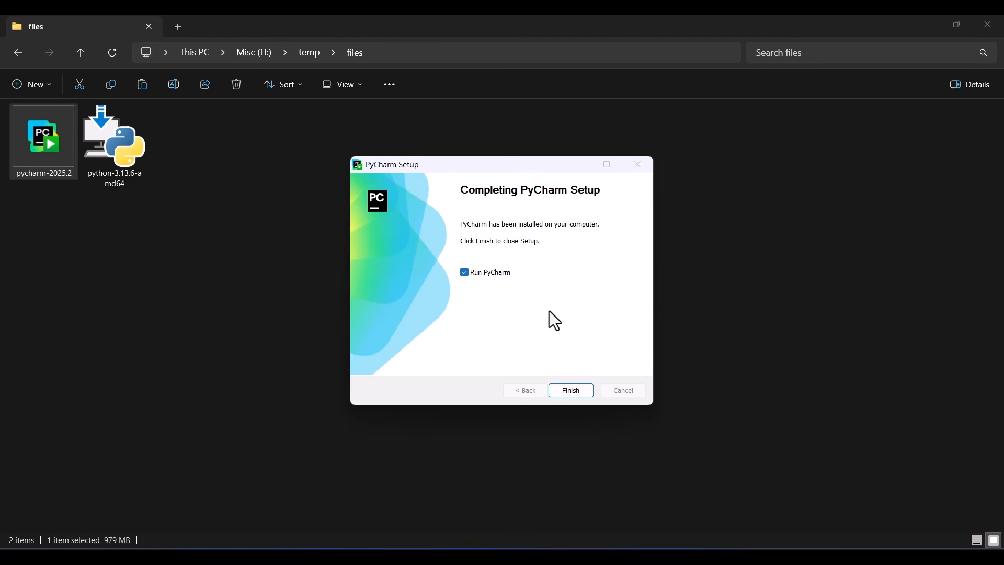
pyautogui.click(569, 391)
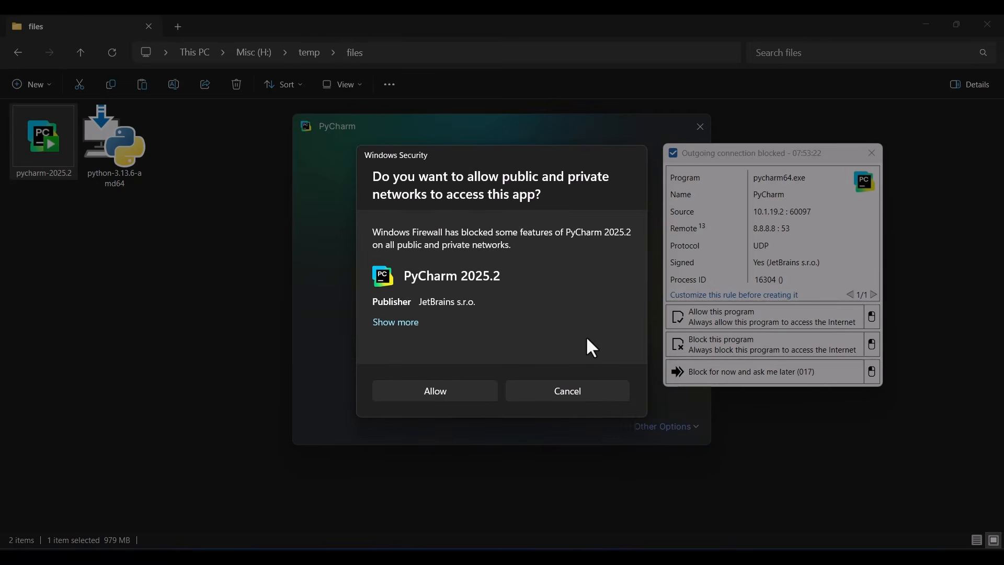
# Step: Allow PyCharm network access in both firewall prompts and skip importing settings
pyautogui.click(446, 394)
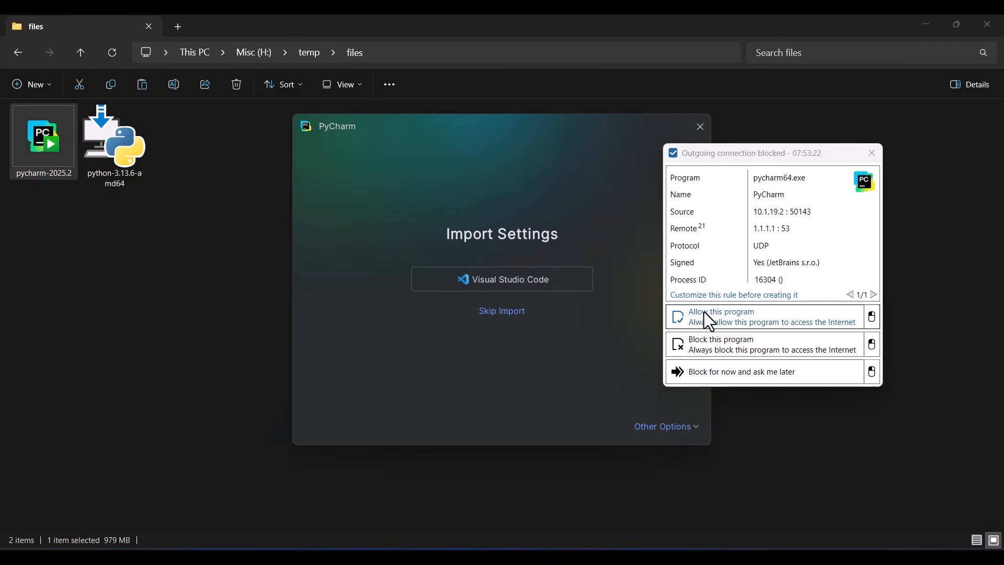
pyautogui.click(708, 316)
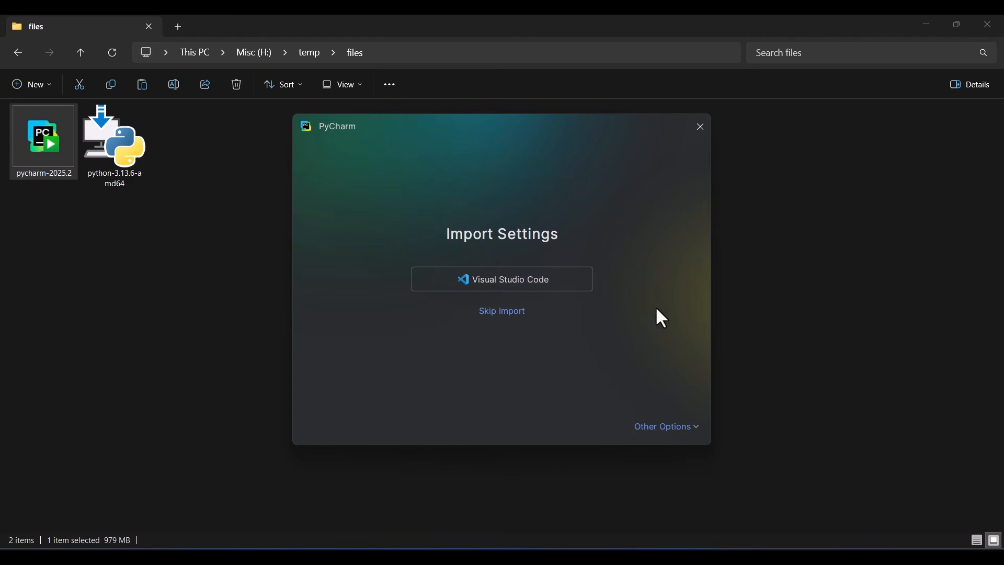
pyautogui.click(485, 319)
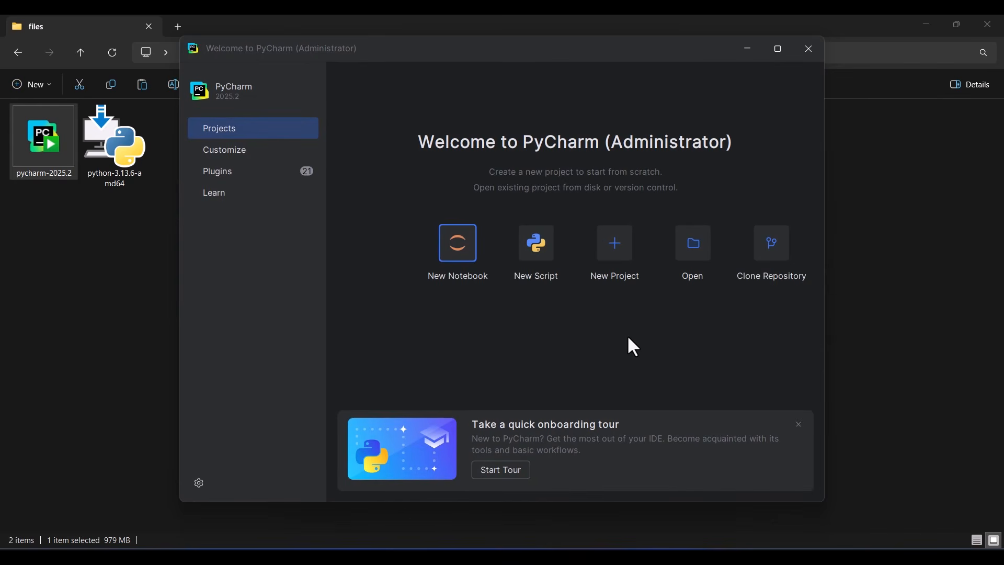
# Step: Start a new PyCharm project and replace the PythonProject folder name in its location with Koolac
pyautogui.click(616, 243)
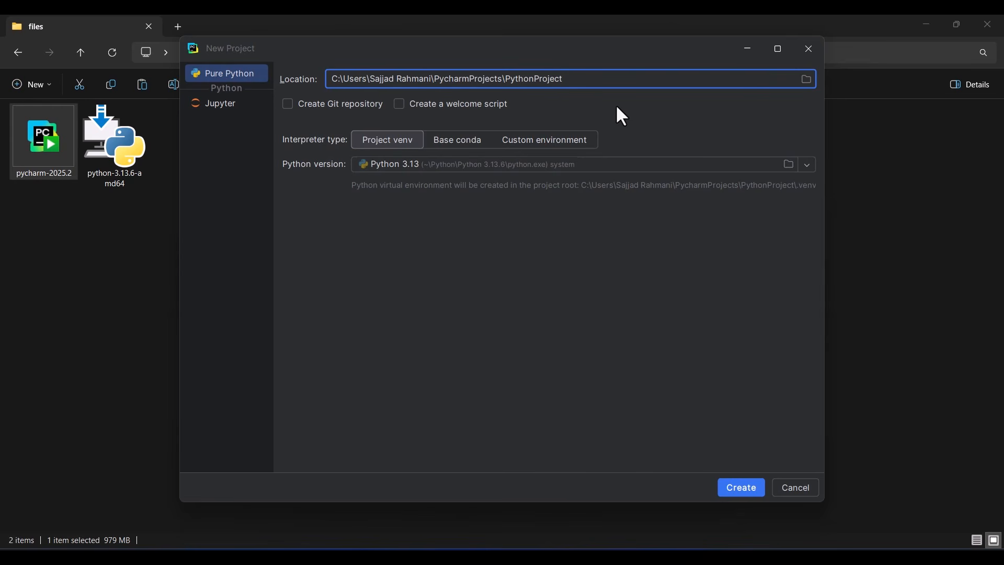
pyautogui.moveTo(570, 78); pyautogui.dragTo(505, 80)
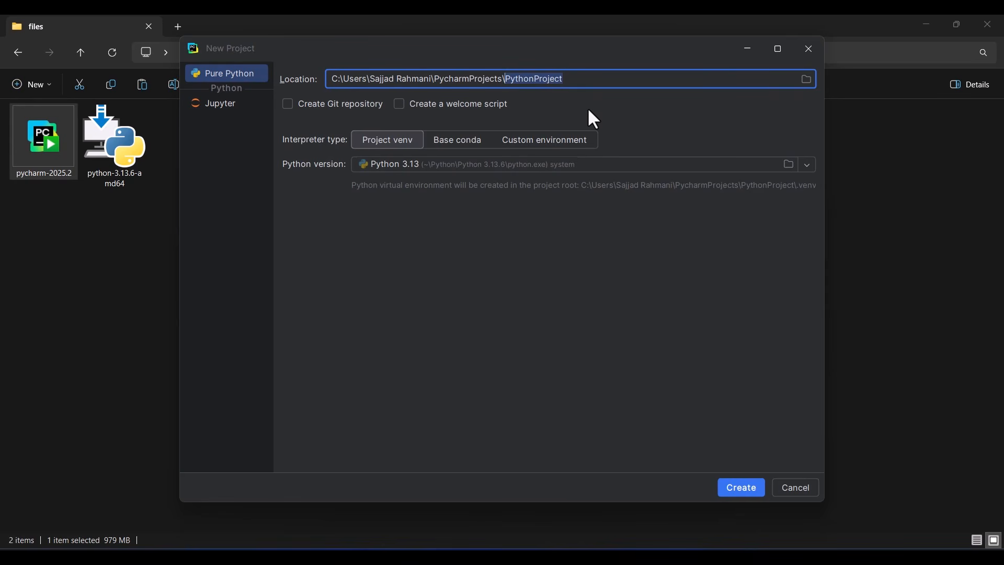
pyautogui.write('Koolac')
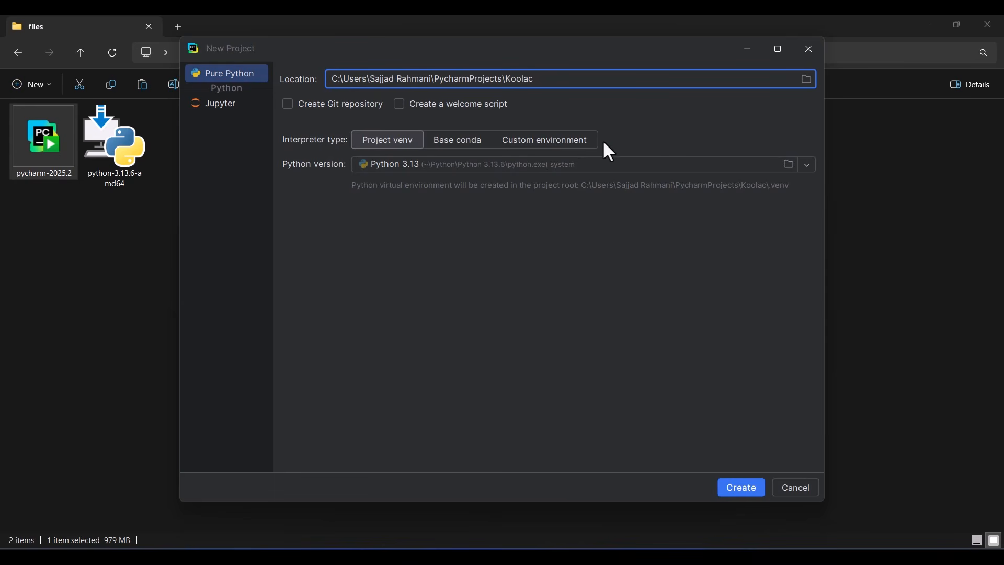
# Step: Set the project's interpreter to a custom environment that uses an existing one, keeping the type Python
pyautogui.click(579, 140)
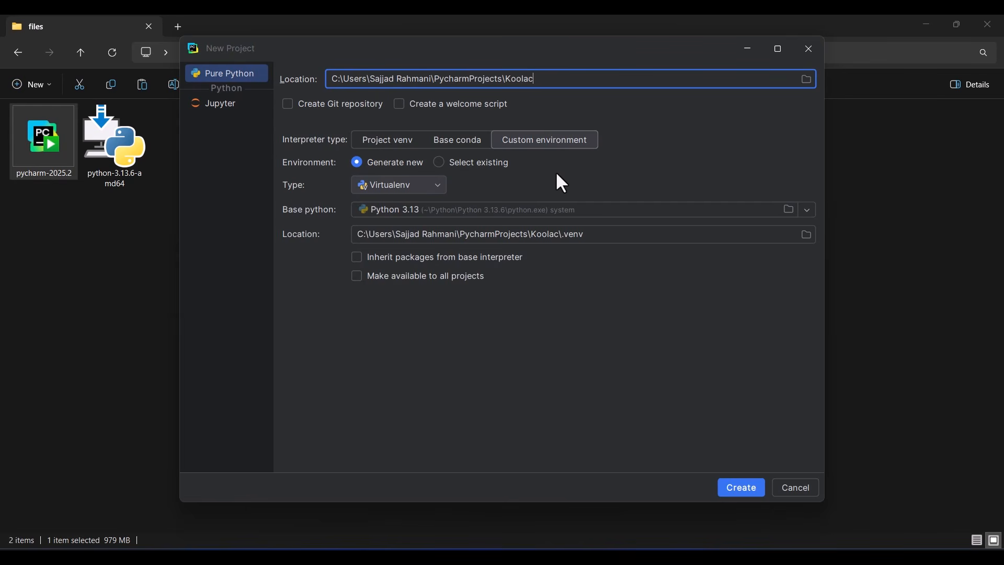
pyautogui.click(467, 174)
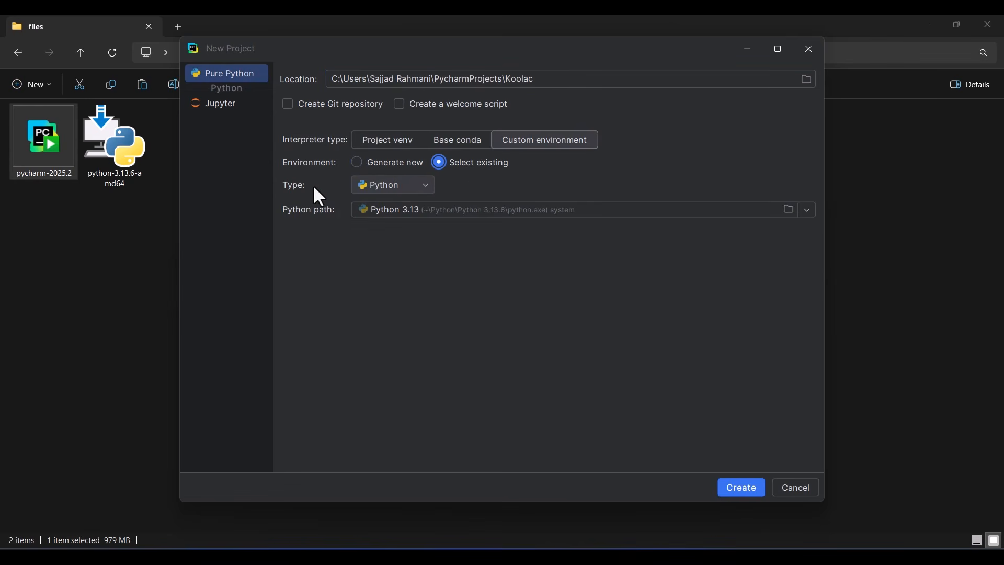
pyautogui.click(392, 194)
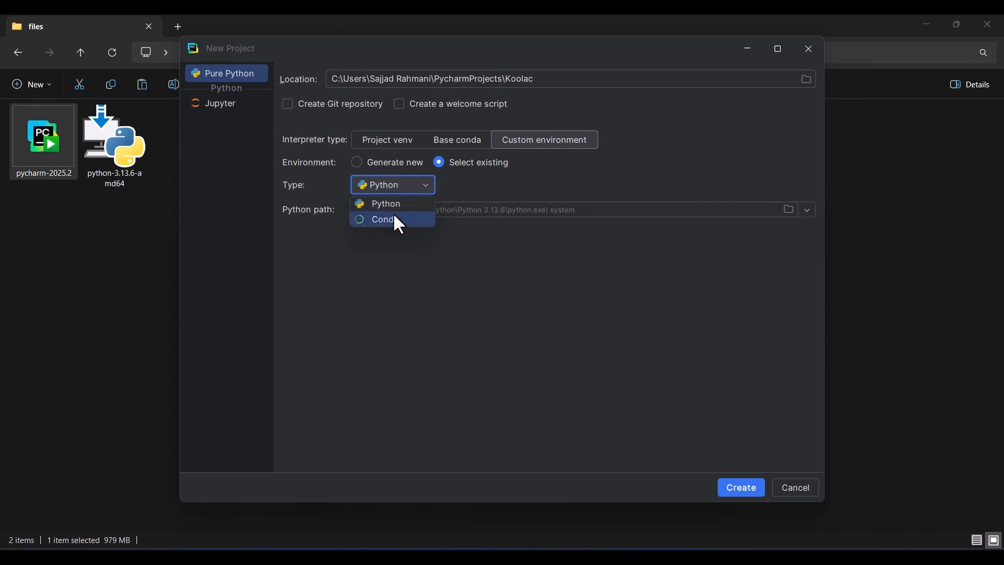
pyautogui.click(456, 189)
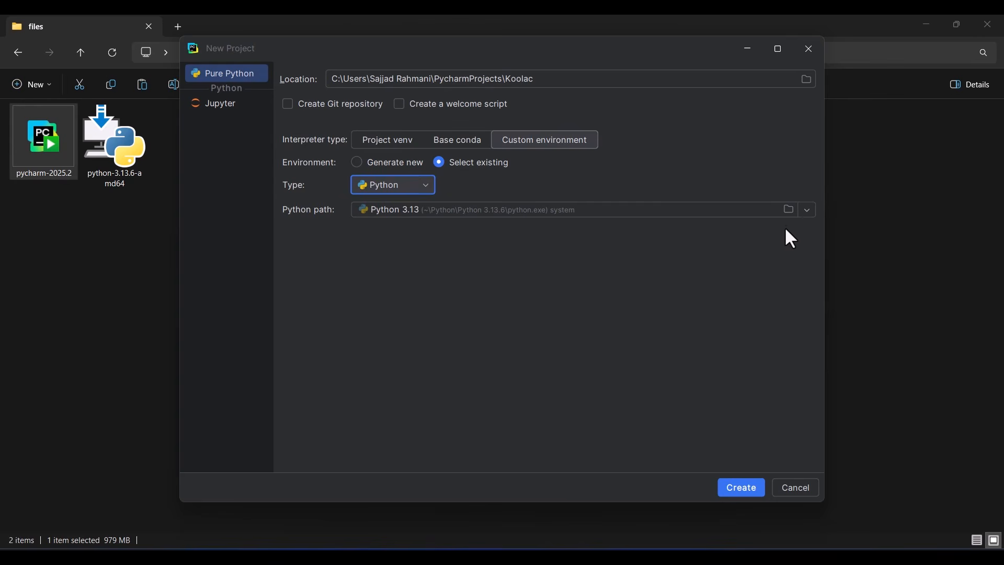
# Step: Choose the python executable in the Python 3.13.6 installation folder as the interpreter and create the project
pyautogui.click(789, 209)
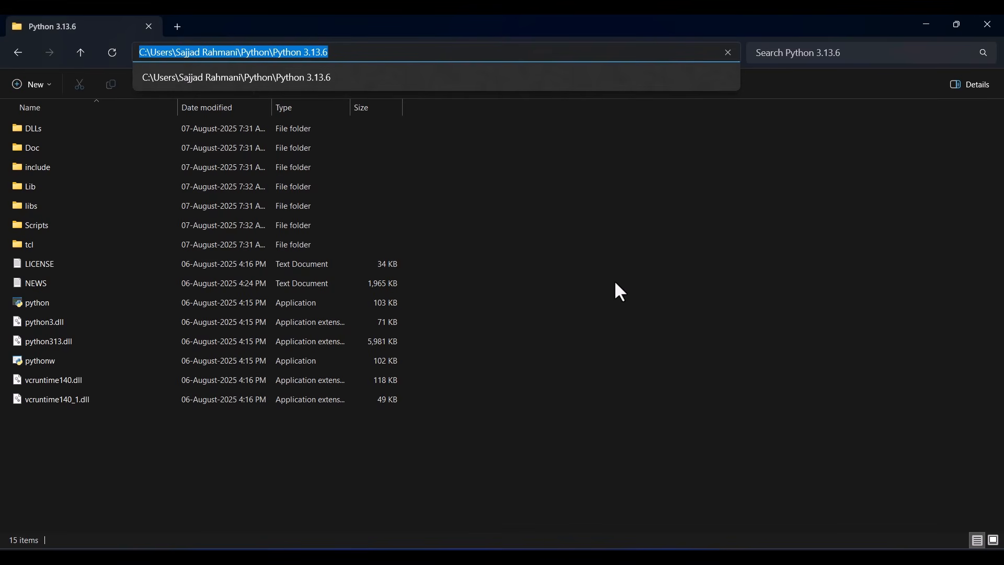
pyautogui.hotkey('alt', 'Tab')
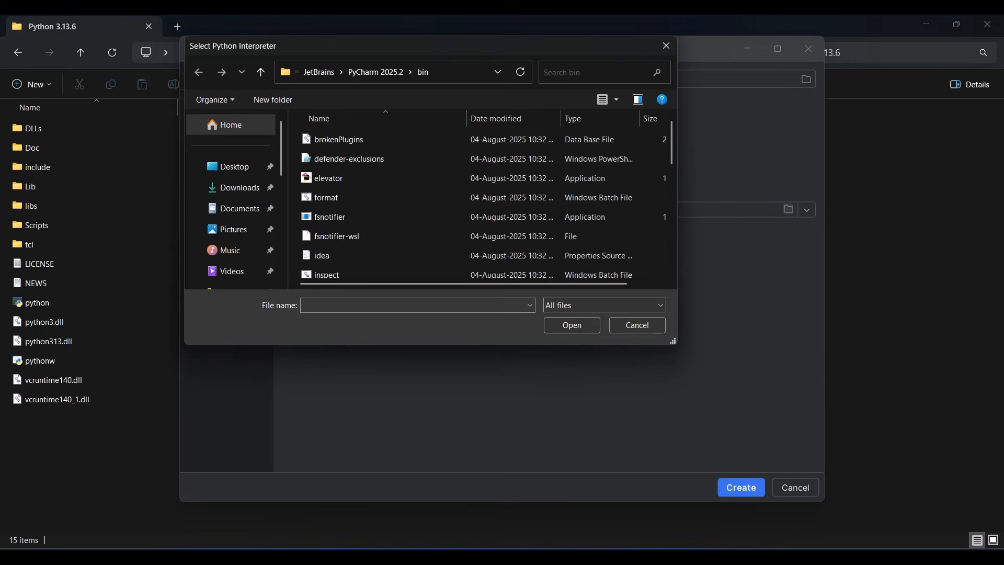
pyautogui.click(469, 78)
pyautogui.write('C:\\Users\\Sajjad Rahman\\Python\\Python 3.13.6')
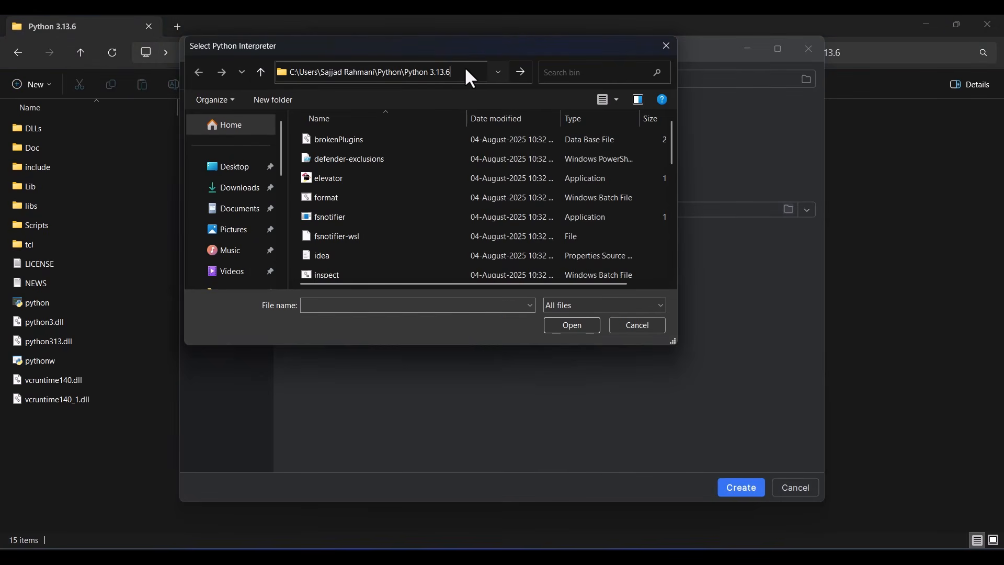
pyautogui.press('Return')
pyautogui.scroll(-3, 437, 177)
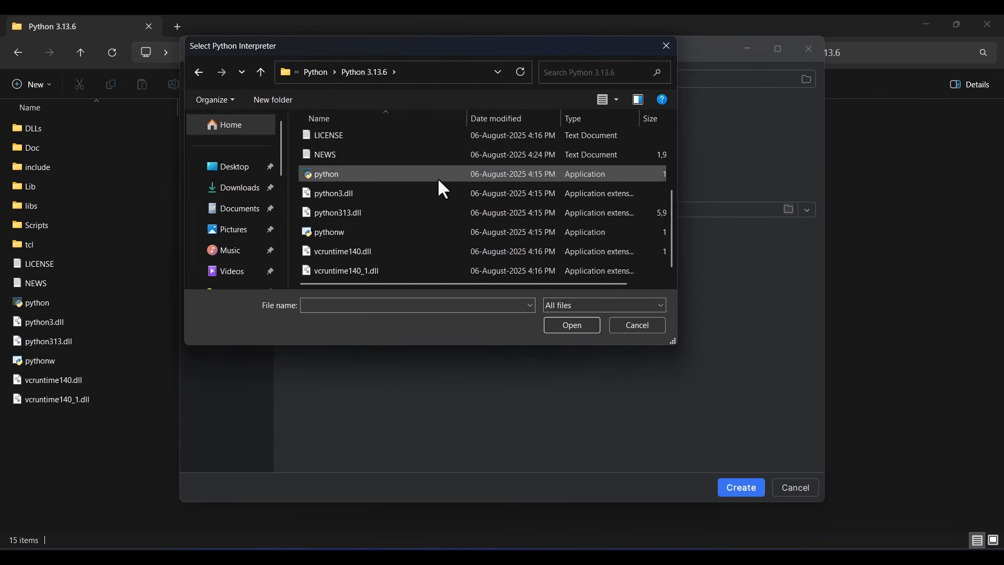
pyautogui.click(385, 175)
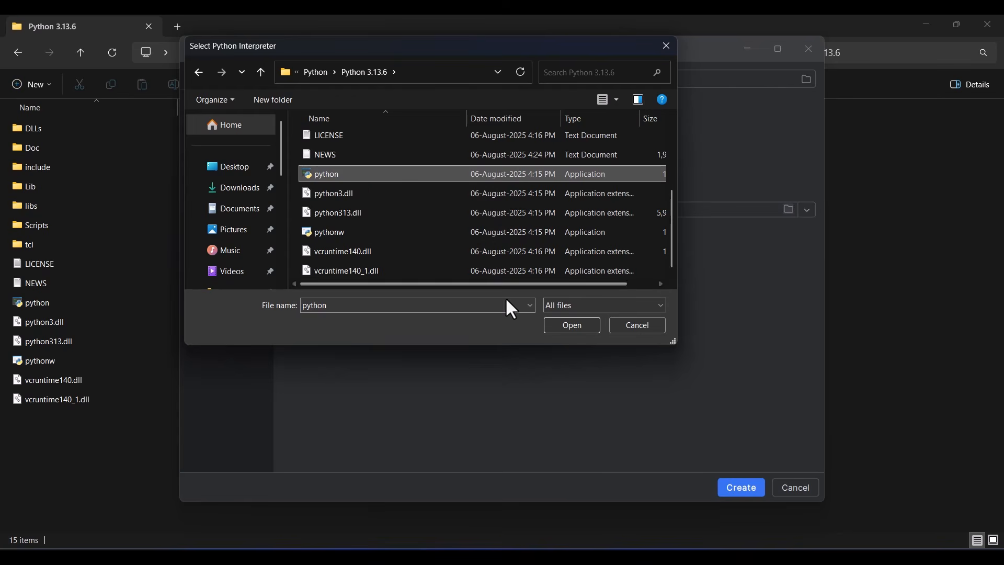
pyautogui.click(570, 328)
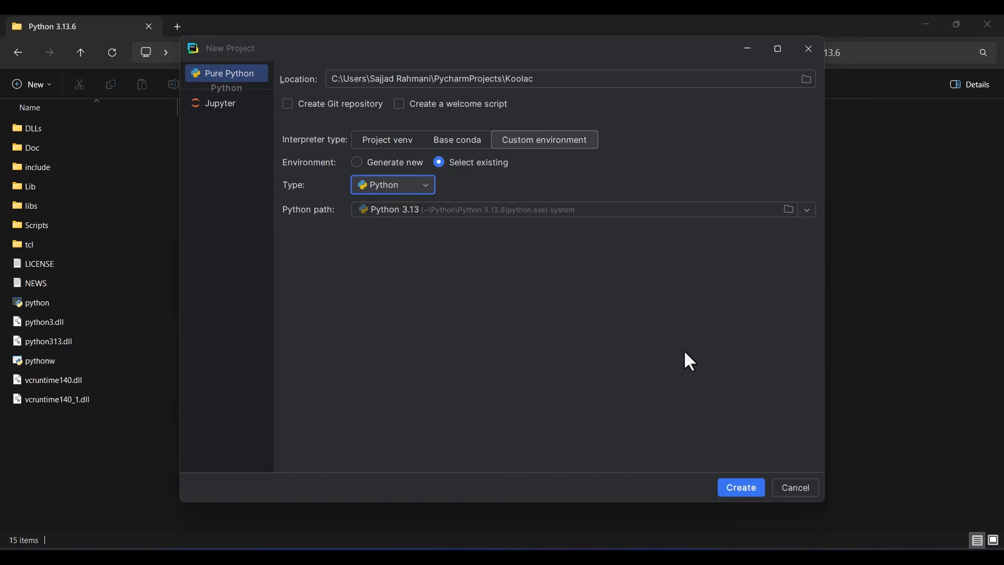
pyautogui.click(744, 492)
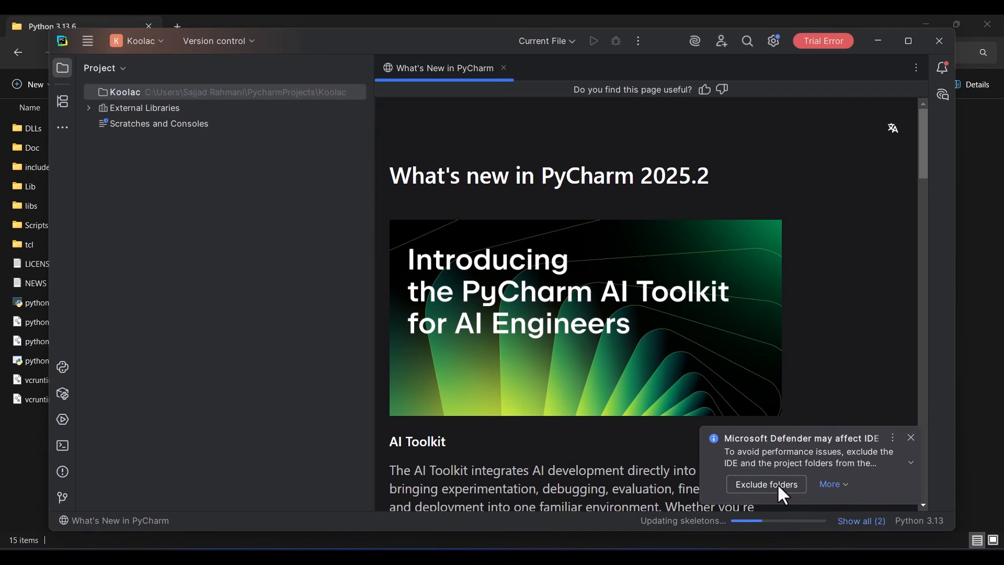
# Step: Exclude the IDE and project folders from Microsoft Defender, then maximize the window and close the What's New page
pyautogui.click(777, 486)
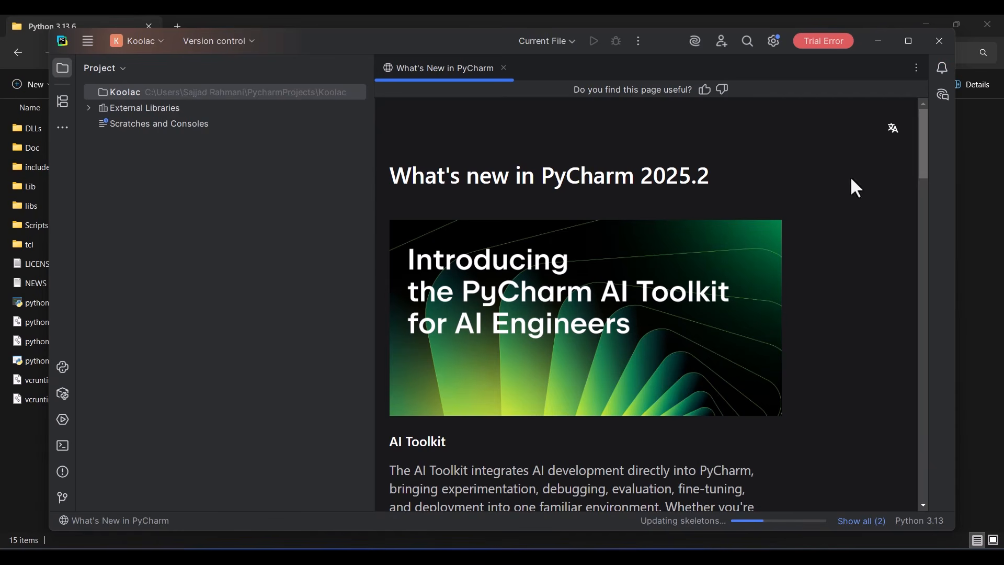
pyautogui.click(903, 45)
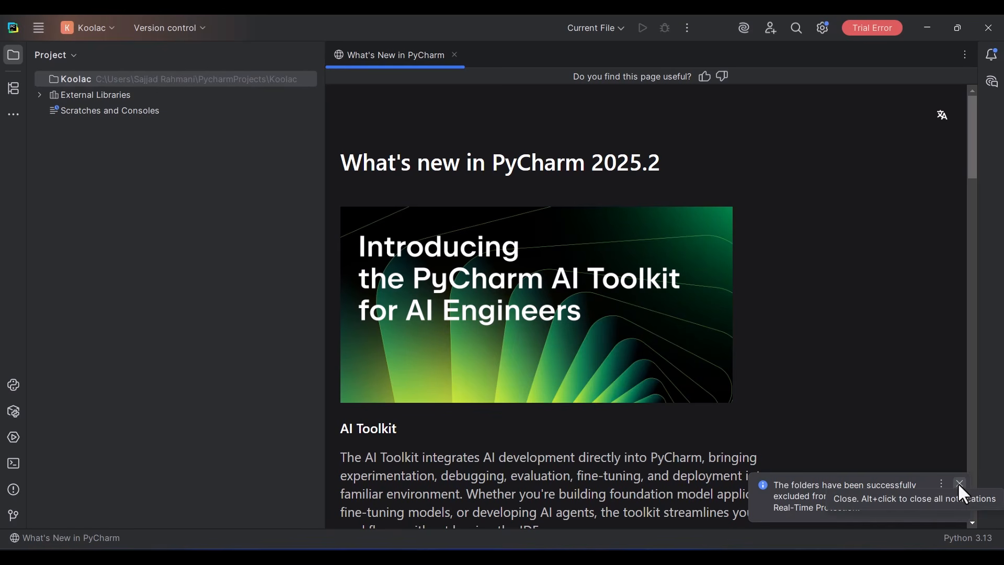
pyautogui.click(960, 483)
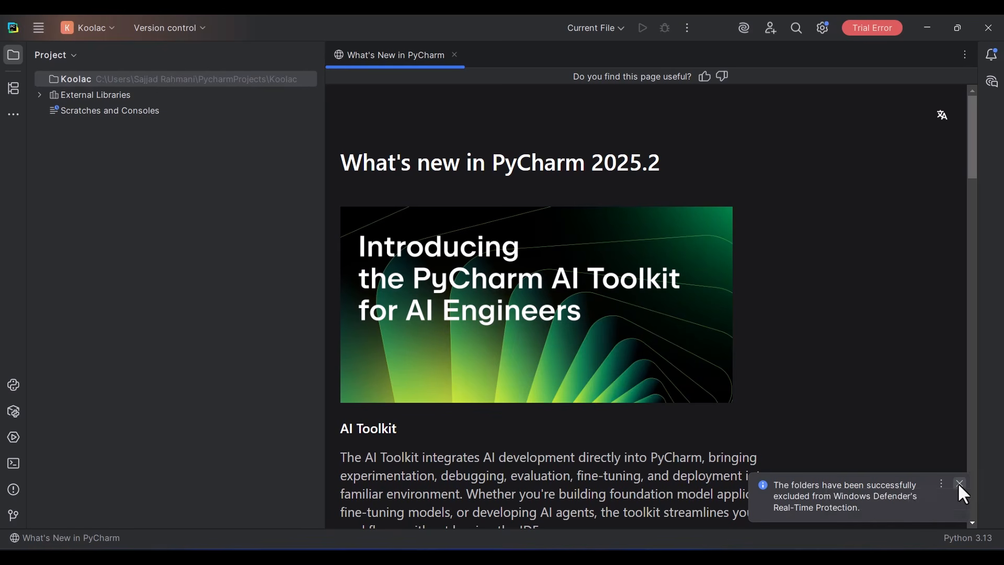
pyautogui.click(455, 54)
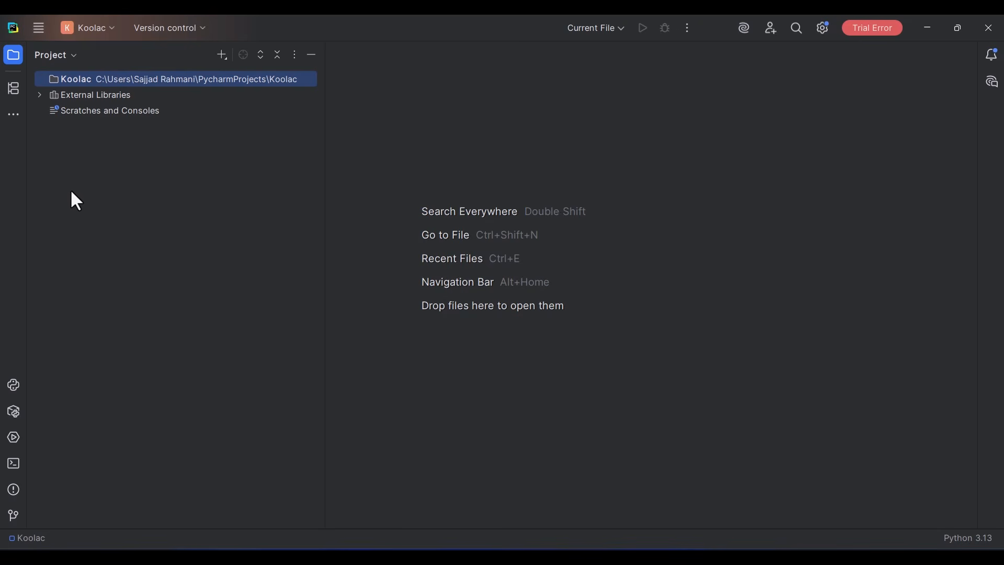
# Step: Hide the project file tree and show it again
pyautogui.click(14, 56)
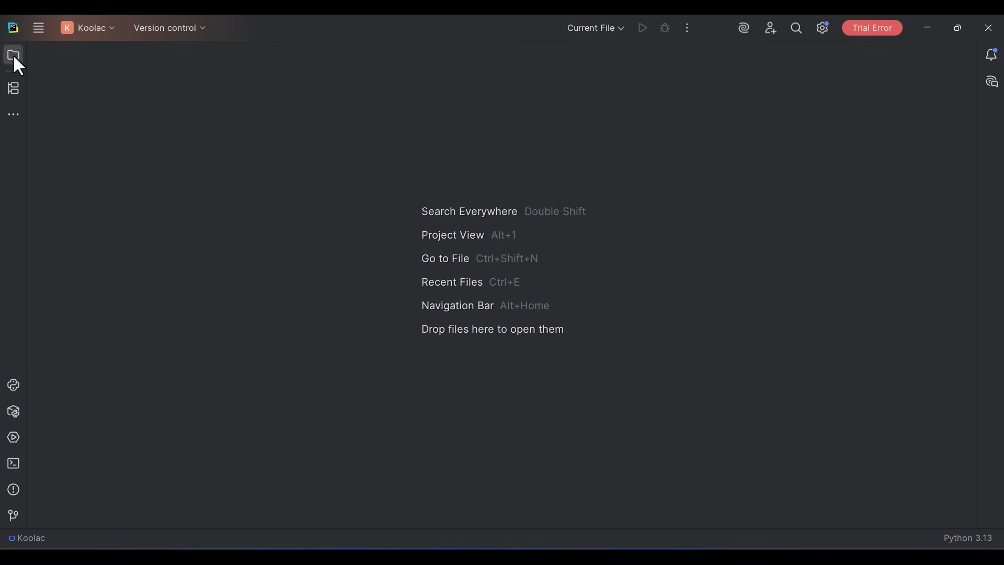
pyautogui.click(14, 57)
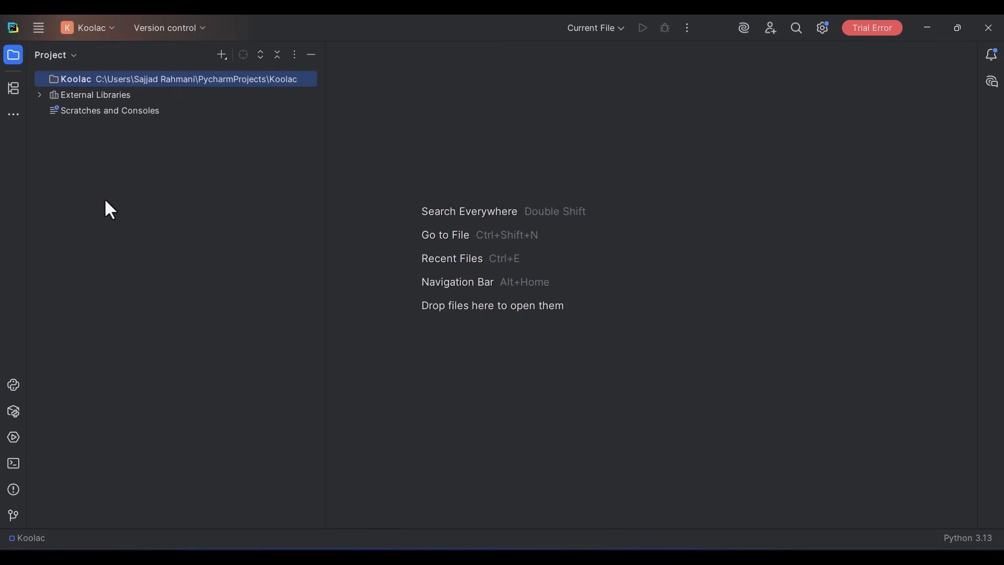
# Step: Create a new Python file named Code01 in the Koolac project
pyautogui.rightClick(76, 84)
pyautogui.moveTo(107, 92)
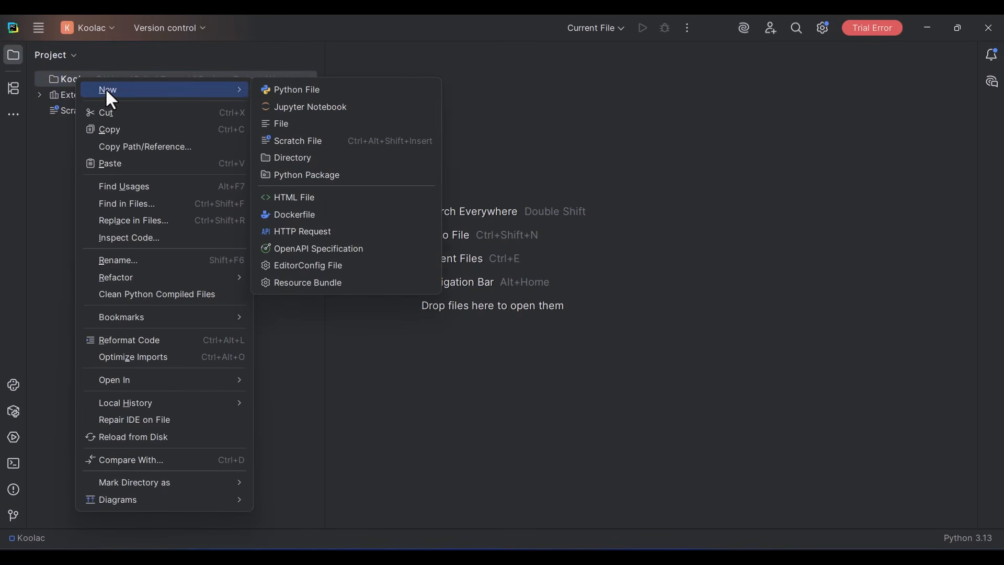
pyautogui.click(274, 90)
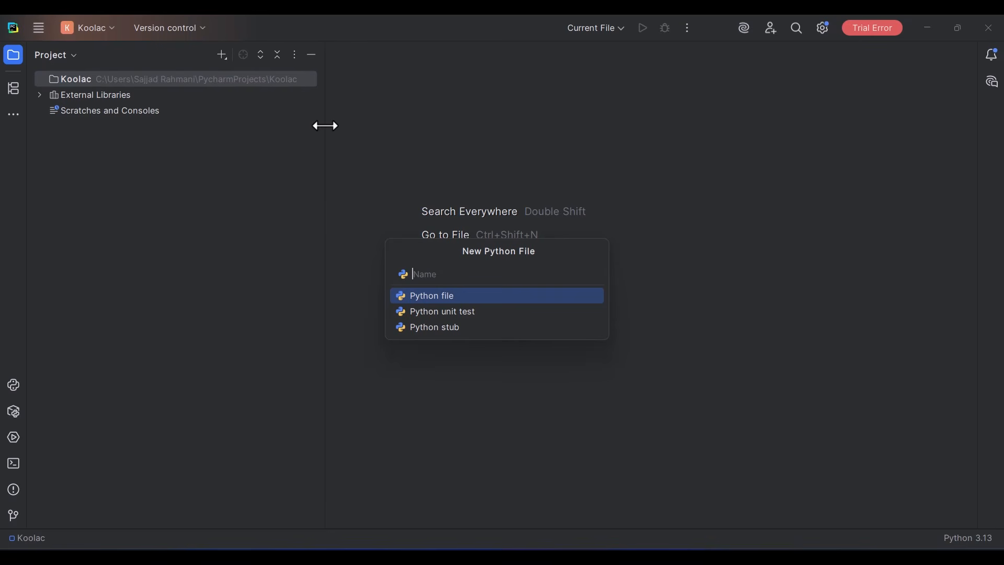
pyautogui.write('Code01')
pyautogui.press('Return')
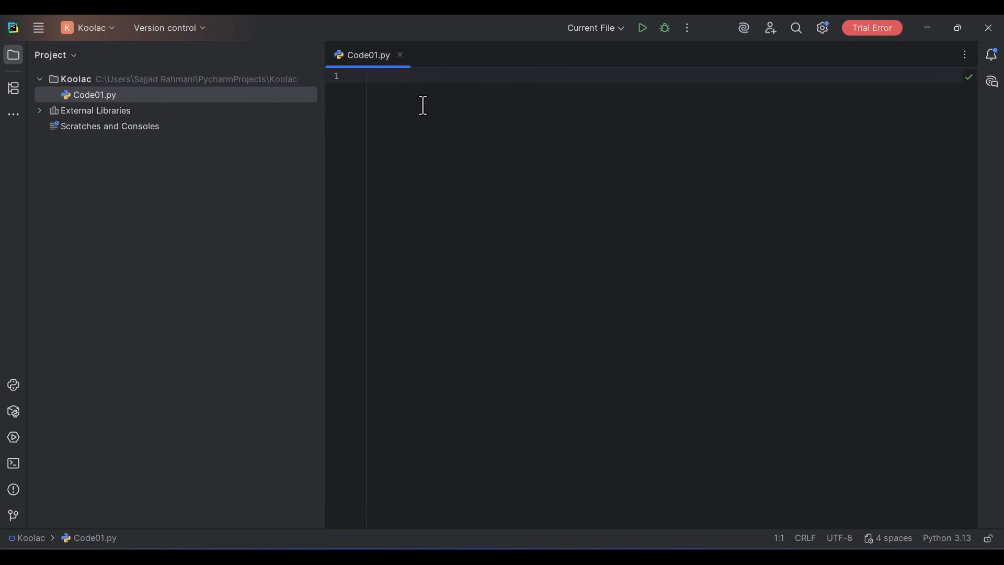
# Step: Set the editor font size to 28 in the IDE settings and save the change
pyautogui.click(39, 28)
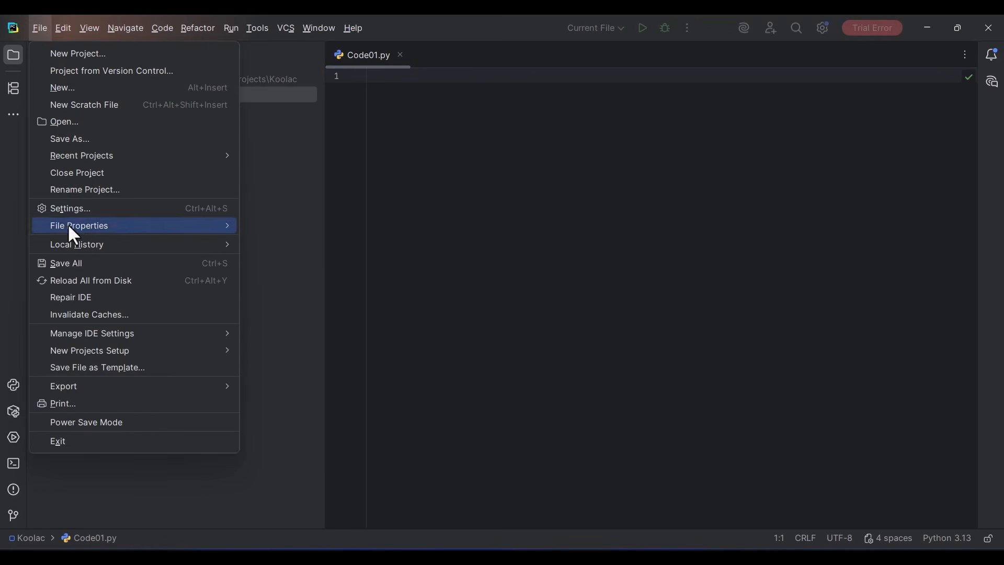
pyautogui.press('Escape')
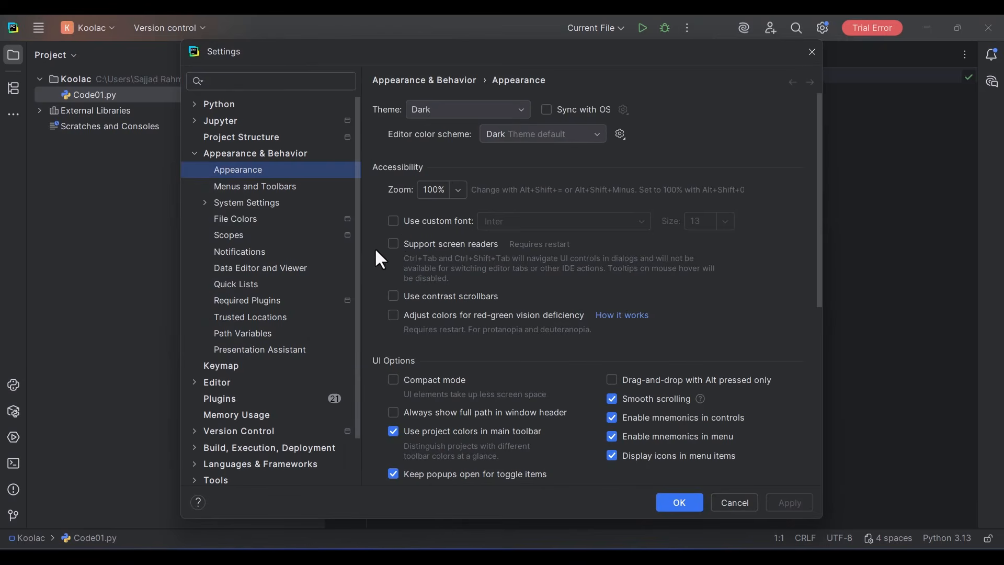
pyautogui.click(223, 393)
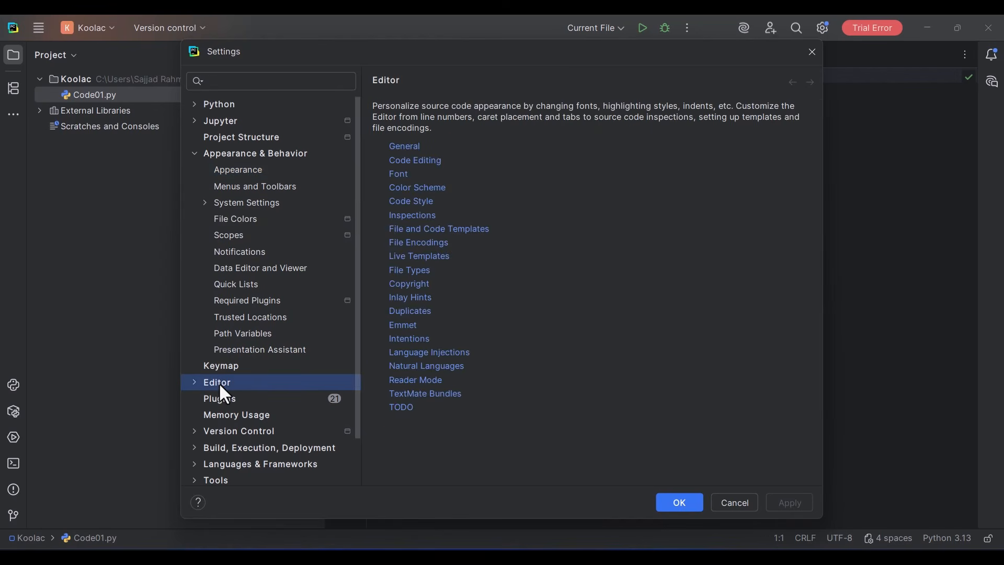
pyautogui.click(401, 176)
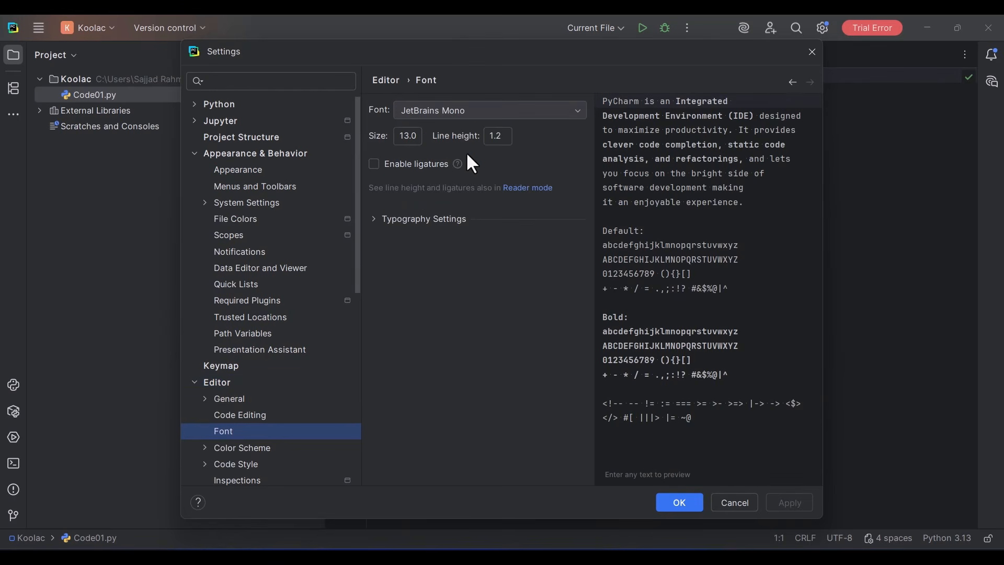
pyautogui.click(417, 143)
pyautogui.write('28')
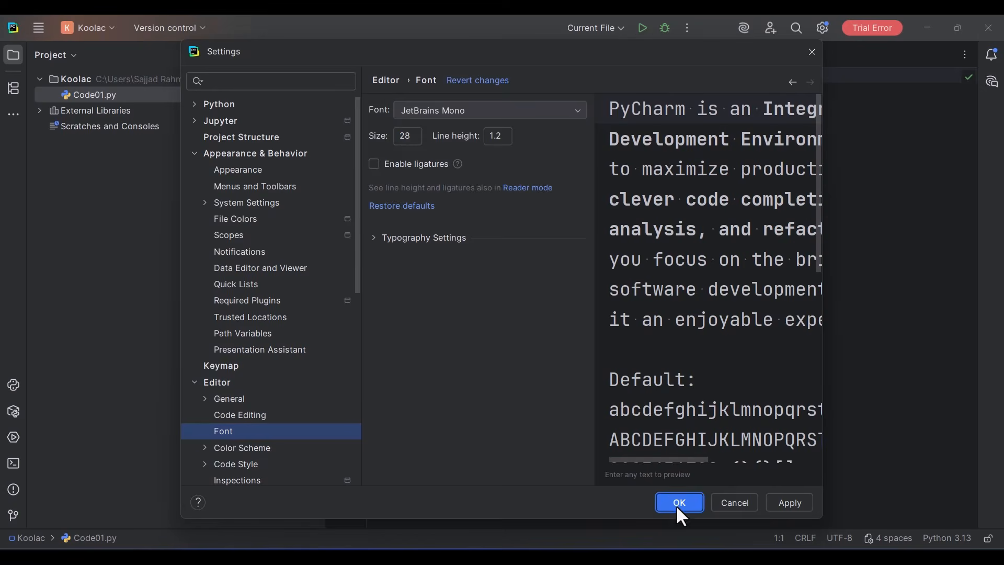
pyautogui.click(676, 504)
# Step: Write print("Hi") on the first line of Code01.py and start a new line below it
pyautogui.write('pri')
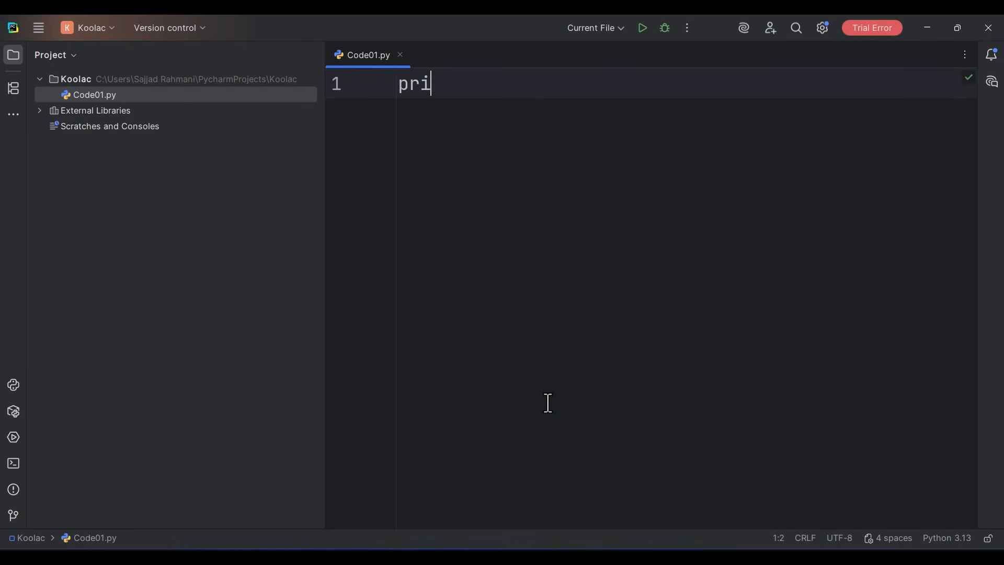
pyautogui.press('Return')
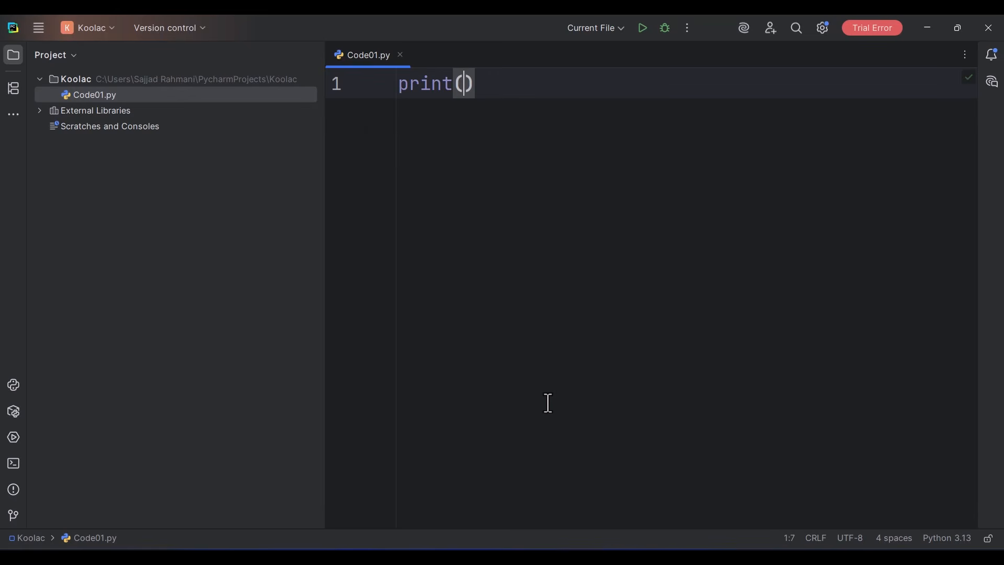
pyautogui.write('"Hi")')
pyautogui.press('Return')
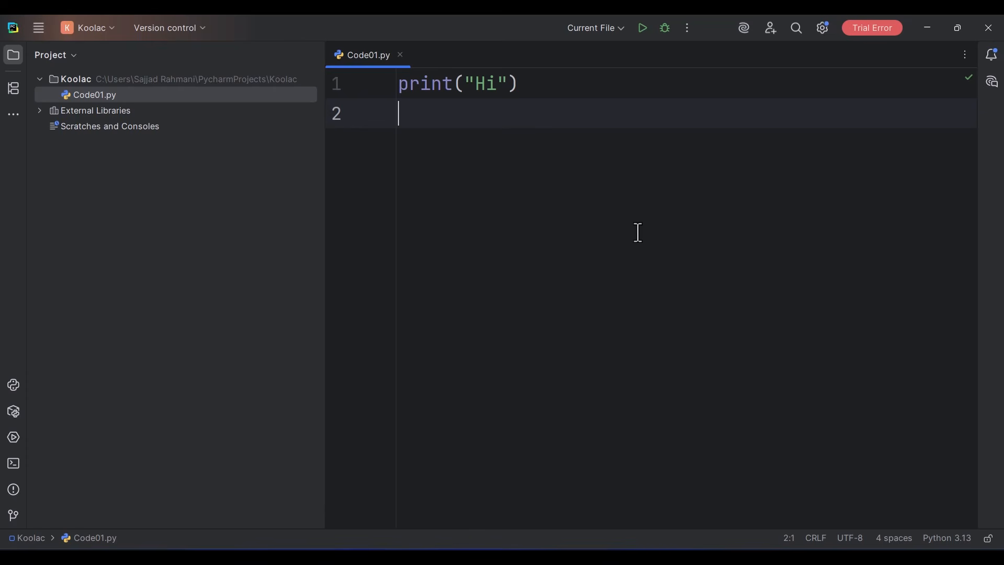
# Step: Run Code01 from the editor, then hide the run output
pyautogui.rightClick(633, 209)
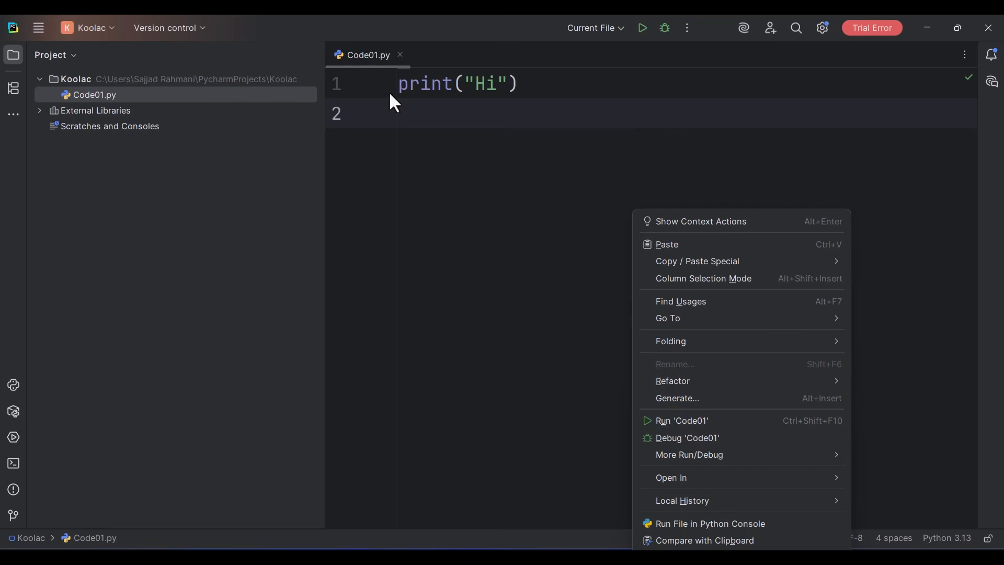
pyautogui.click(708, 430)
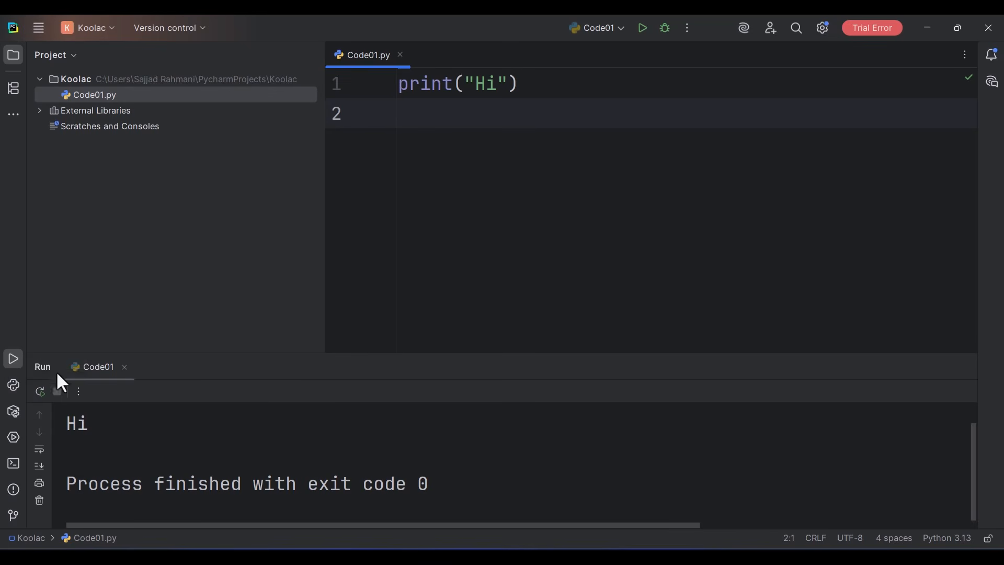
pyautogui.click(961, 367)
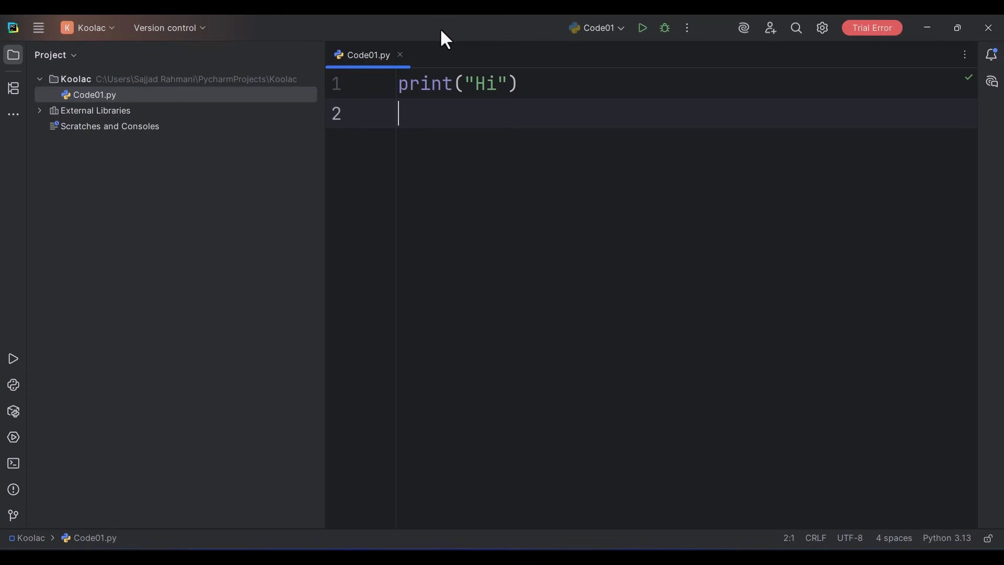
# Step: Change the Koolac project color to Violet
pyautogui.rightClick(462, 29)
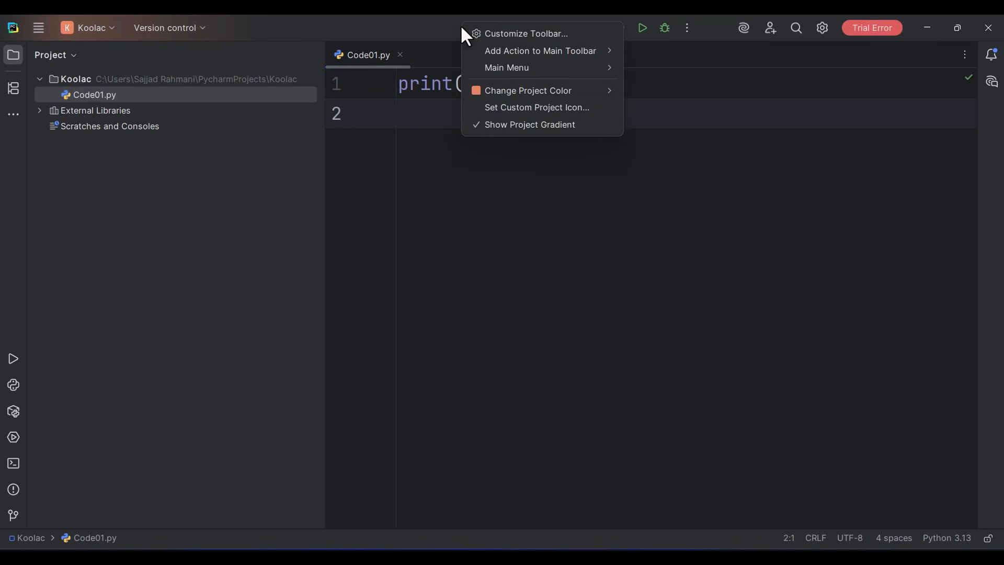
pyautogui.moveTo(524, 98)
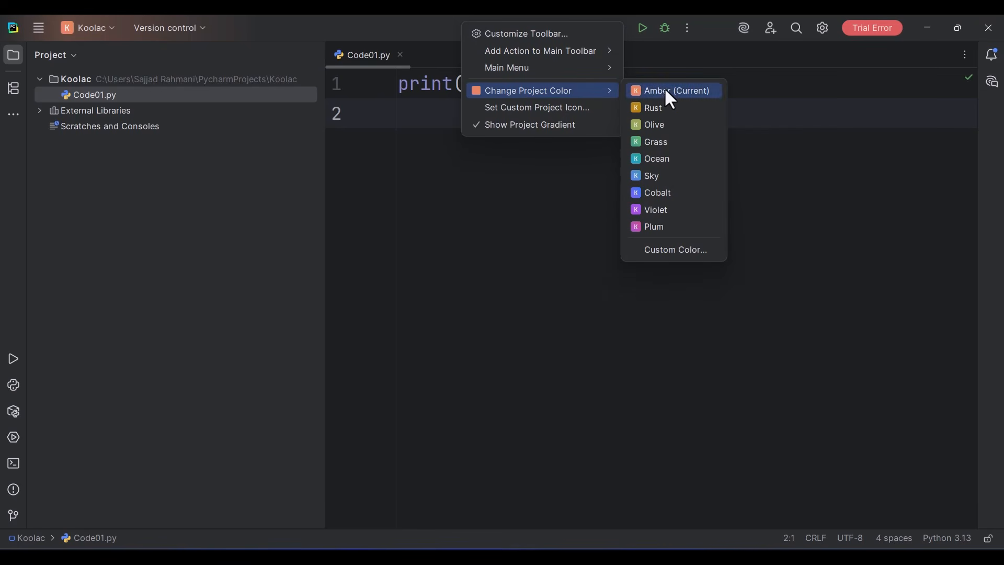
pyautogui.click(670, 209)
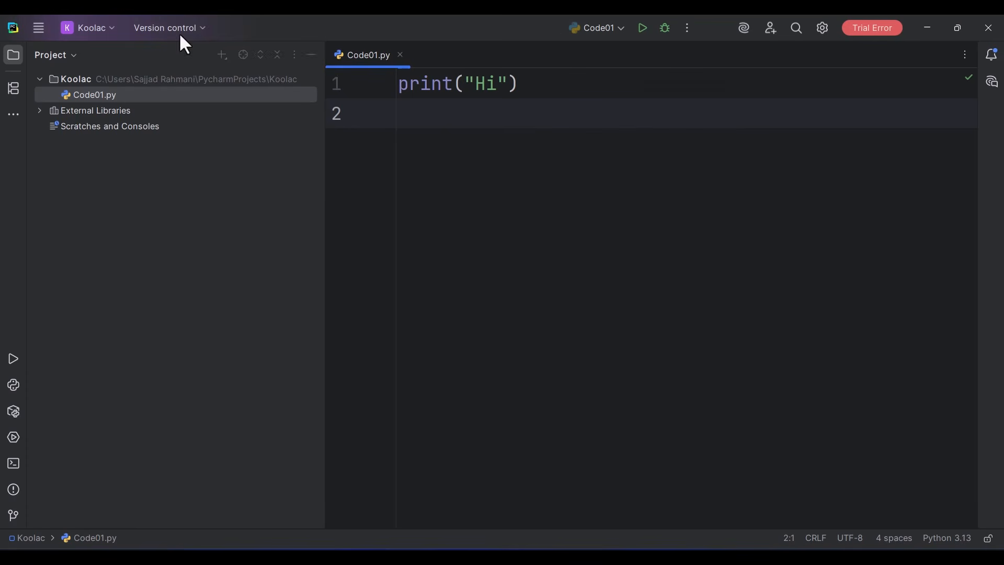